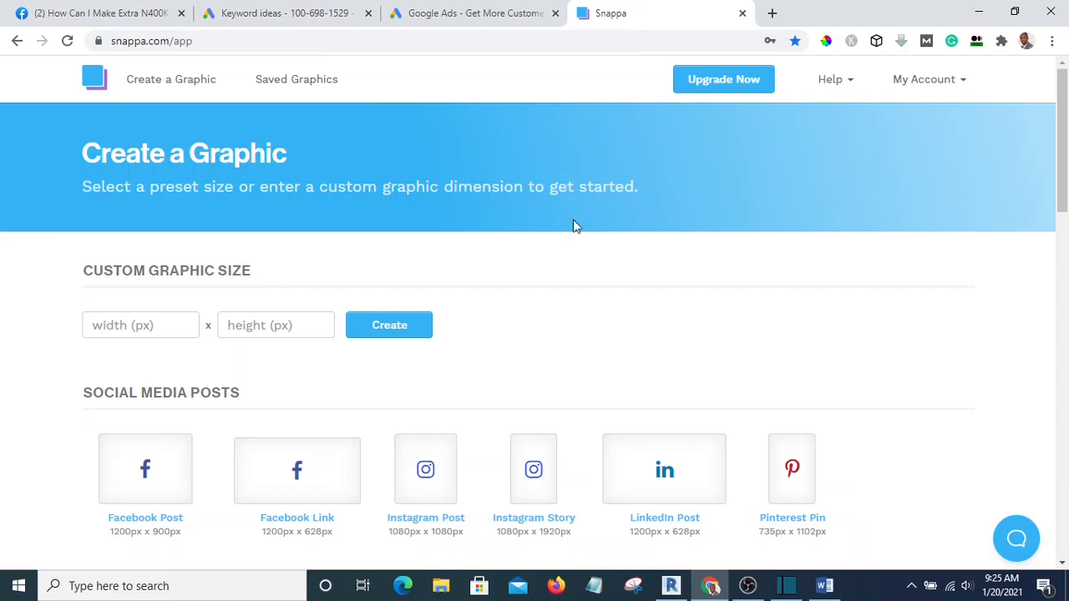
Search Google for 'emial on deck' in a new tab and open the EmailOnDeck.com result
scroll(601, 246, down, 2)
scroll(642, 246, up, 2)
scroll(685, 269, down, 2)
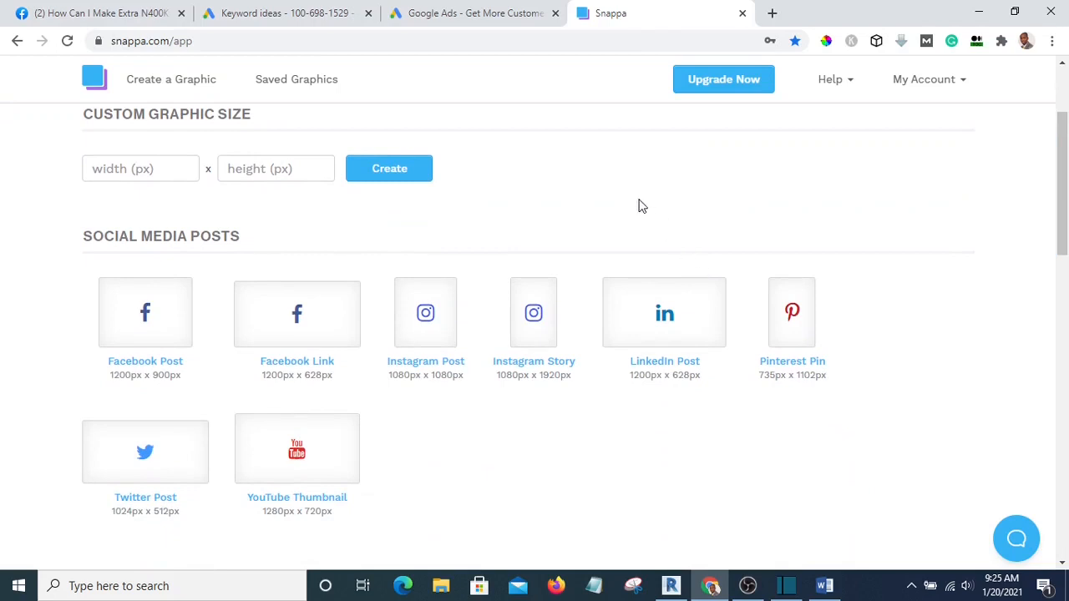
scroll(643, 217, up, 2)
scroll(652, 255, down, 2)
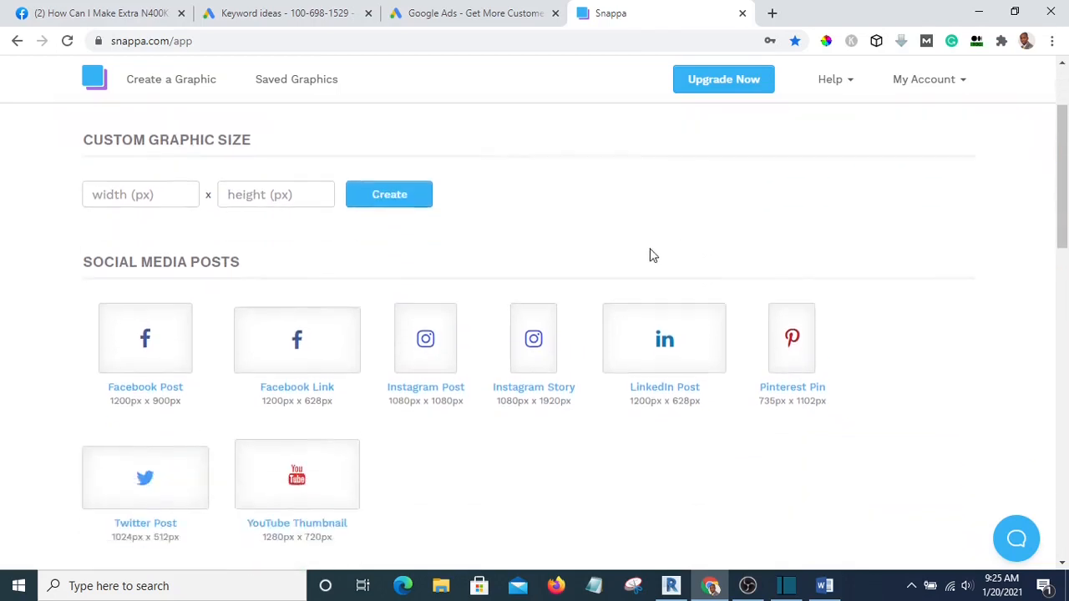
scroll(651, 255, up, 1)
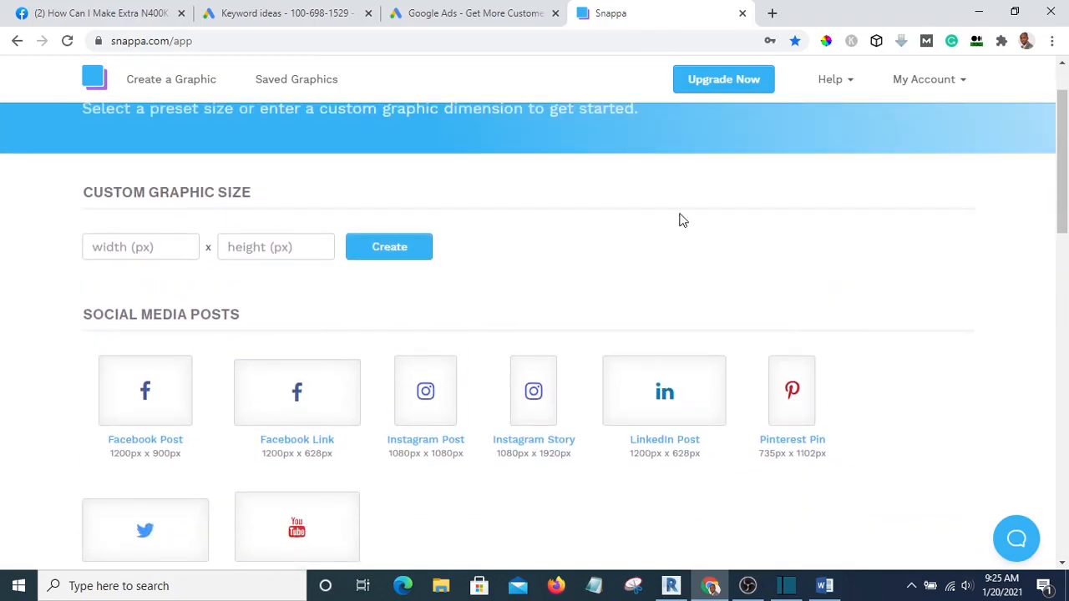
scroll(825, 267, down, 3)
scroll(668, 243, up, 2)
scroll(668, 243, up, 1)
click(772, 14)
click(627, 41)
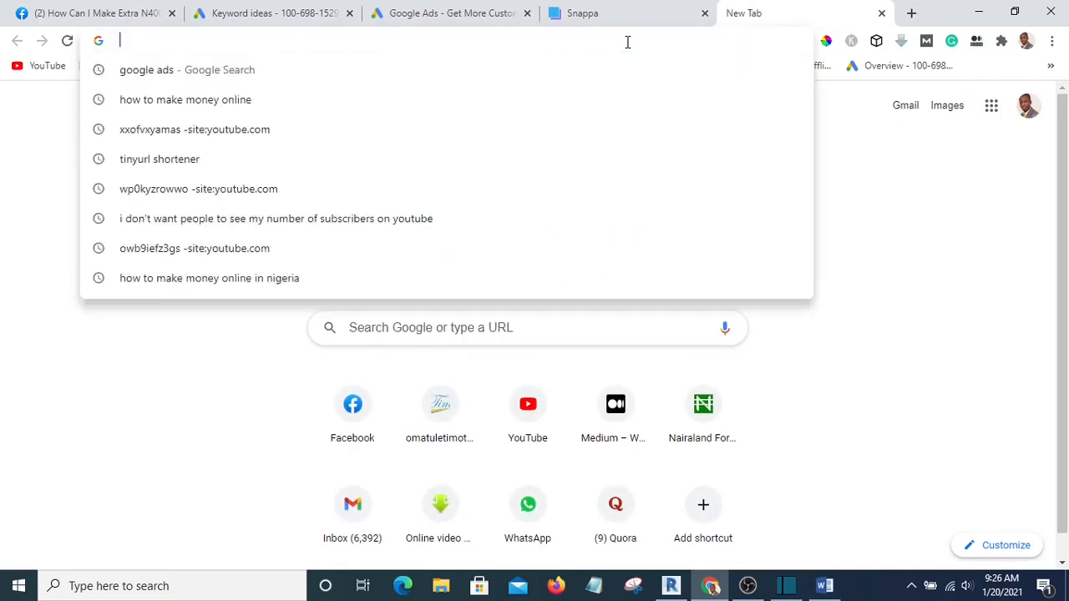
text(emial)
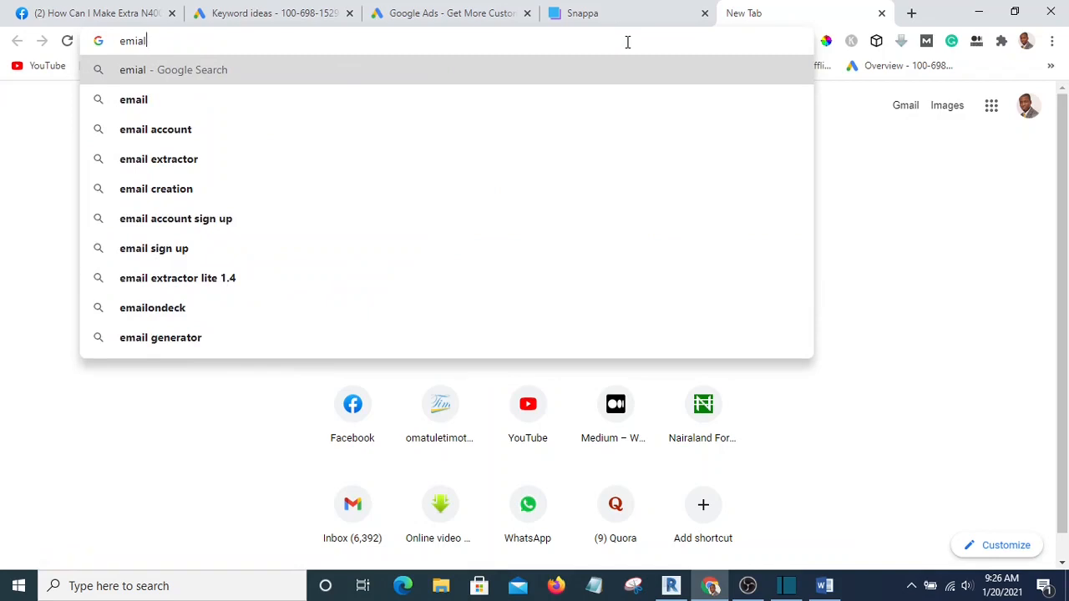
text( on dec)
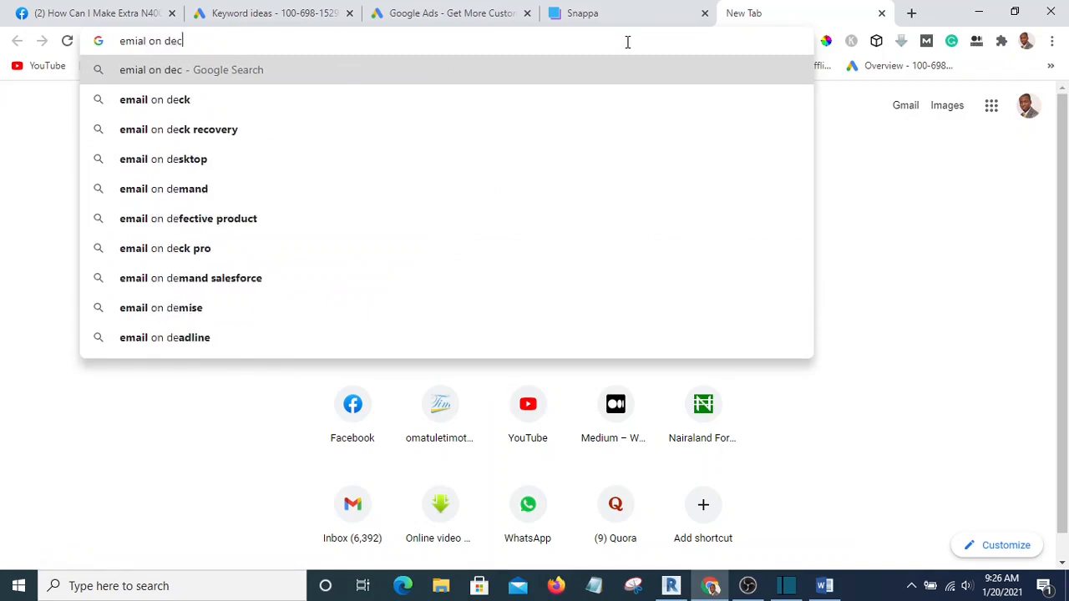
text(k)
key(Return)
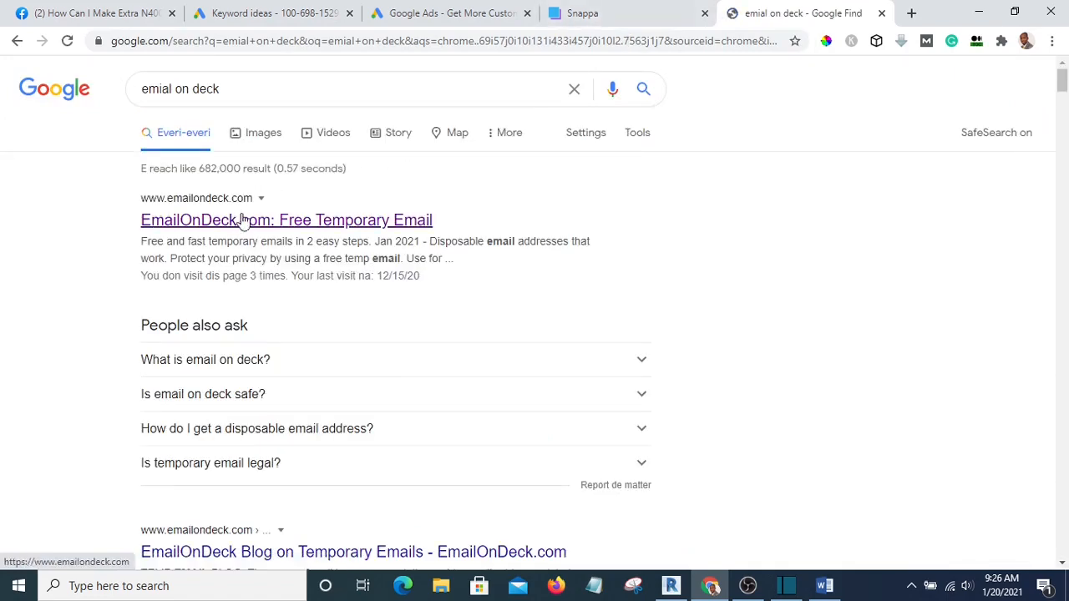
click(243, 221)
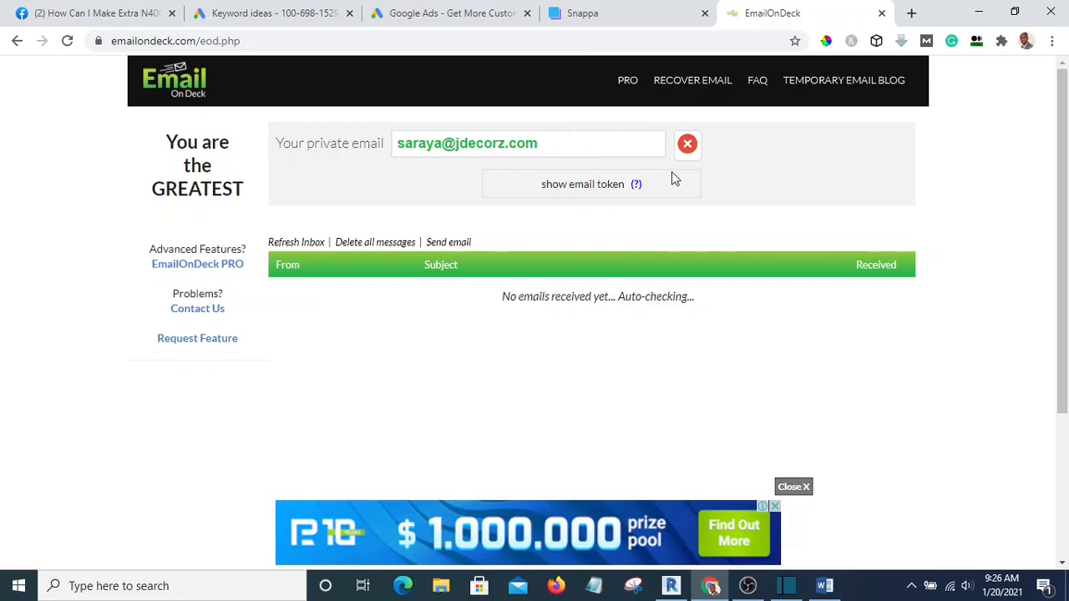
Copy the generated temporary private email address from EmailOnDeck's email field
drag(573, 141, 622, 157)
key(ctrl+c)
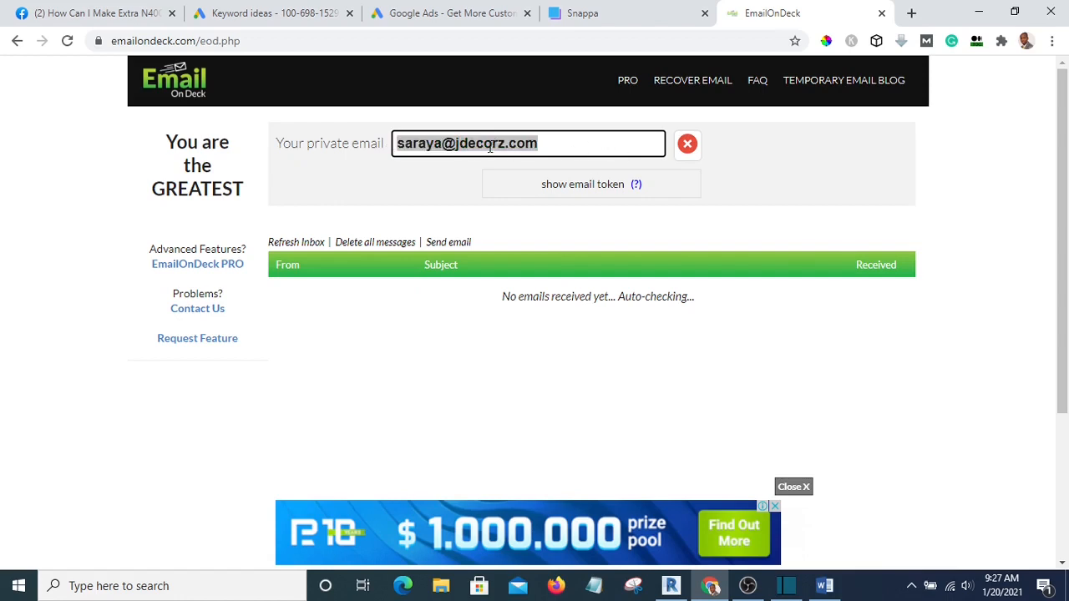
right_click(491, 146)
click(536, 155)
Log out of the current Snappa account via My Account, then open the GET STARTED FREE sign-up form
click(603, 15)
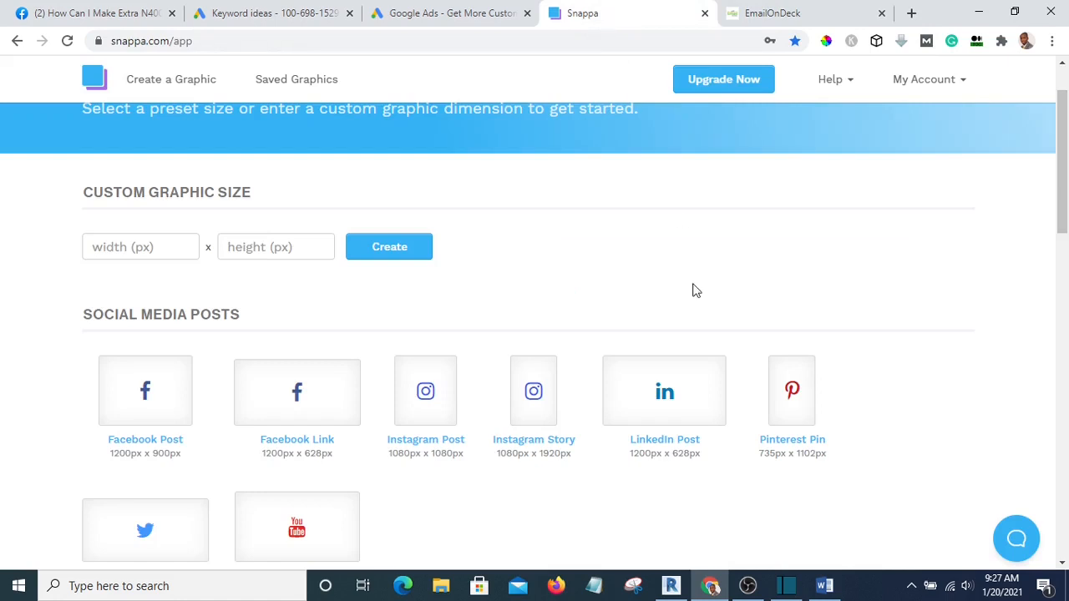
scroll(690, 289, up, 1)
scroll(680, 269, down, 2)
scroll(651, 270, up, 2)
click(965, 84)
click(900, 222)
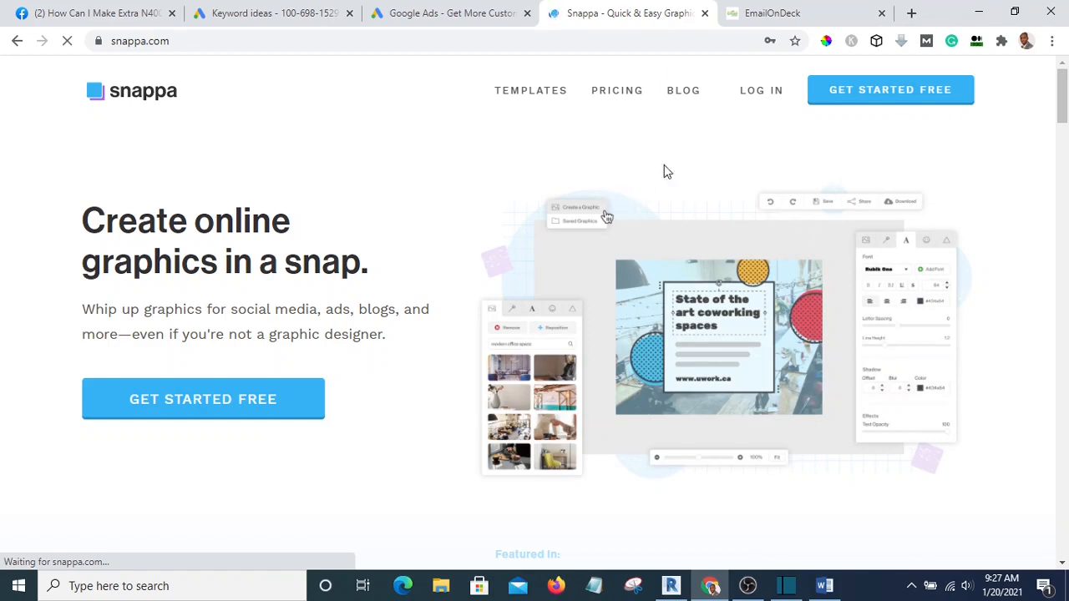
click(838, 92)
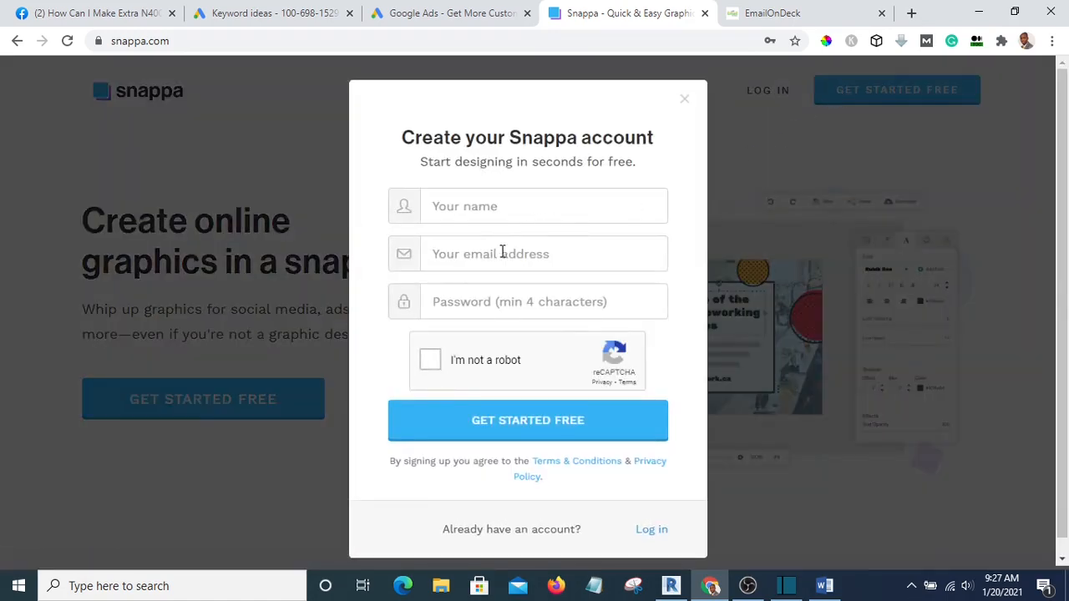
Paste the temporary email into the sign-up form and copy its user-name part
click(502, 253)
key(ctrl+v)
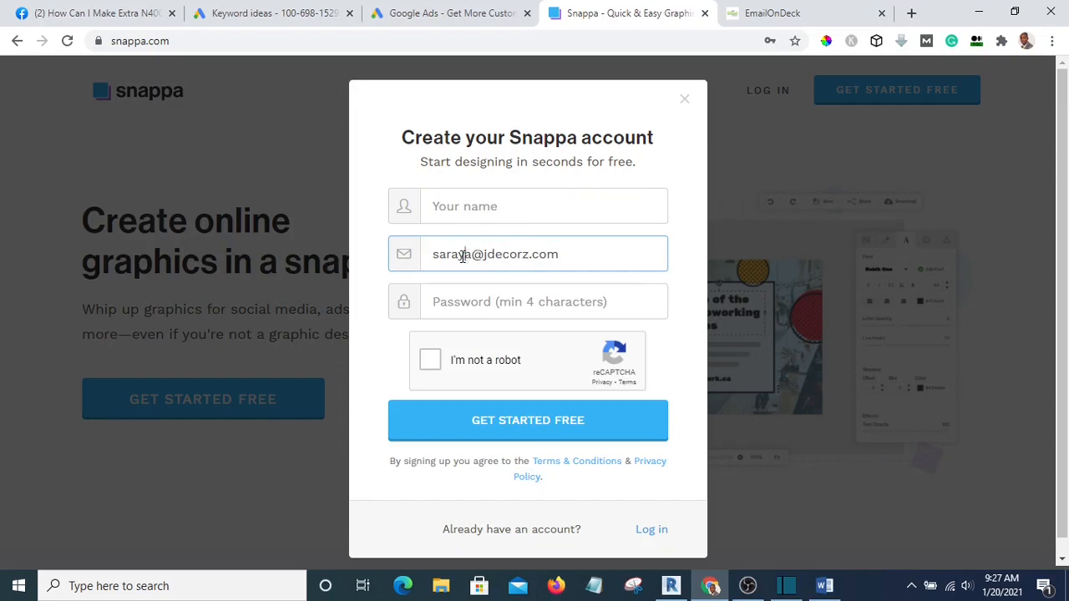
drag(463, 256, 438, 259)
click(472, 259)
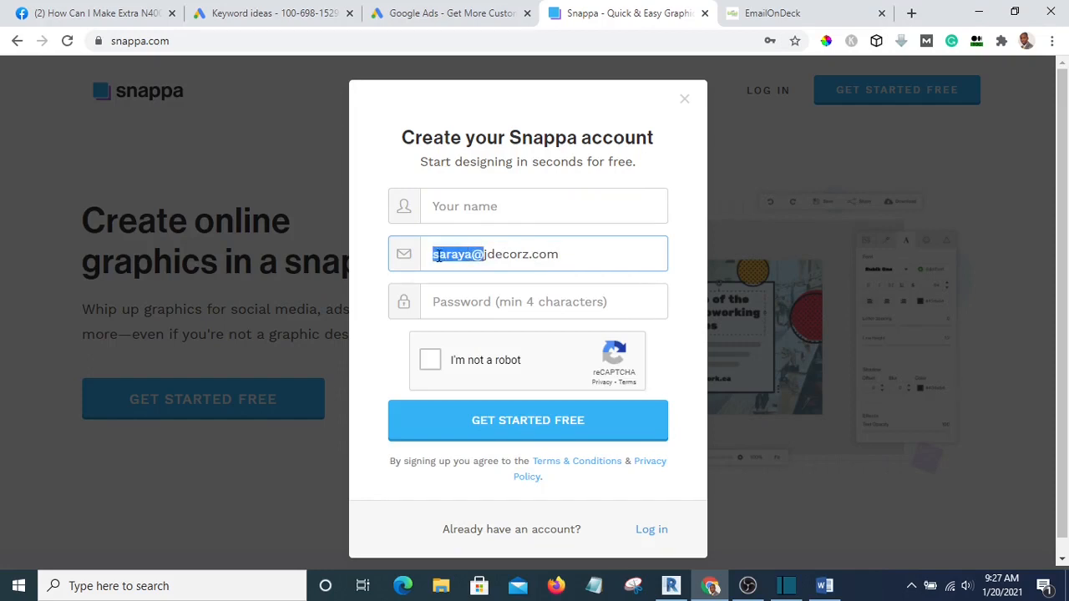
click(478, 259)
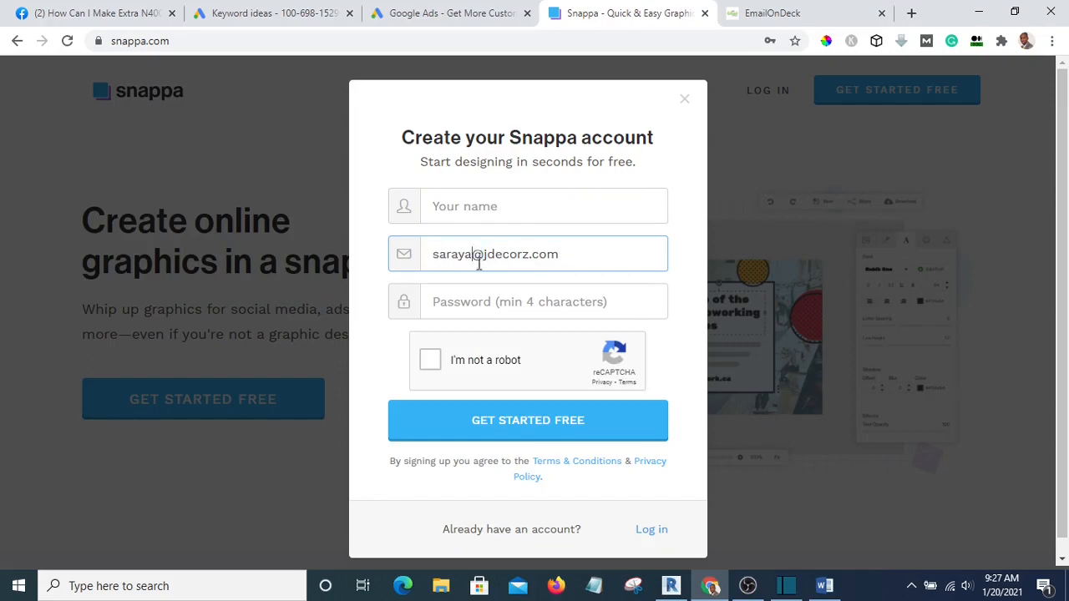
drag(473, 256, 434, 256)
right_click(442, 263)
click(496, 316)
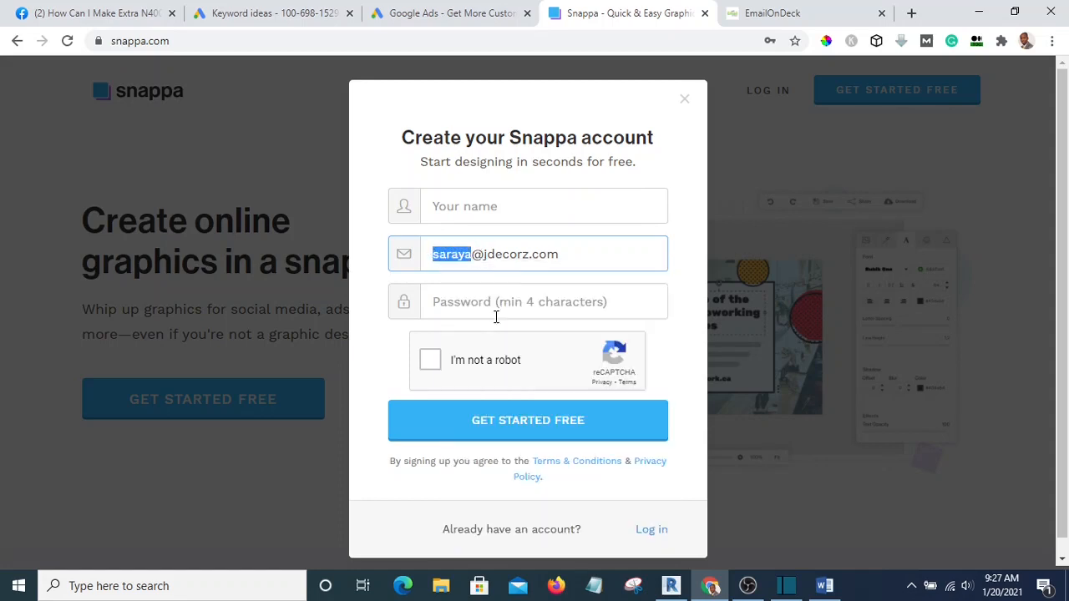
Enter the user name as Your name, fill in a password, tick reCAPTCHA and submit
click(492, 206)
key(ctrl+v)
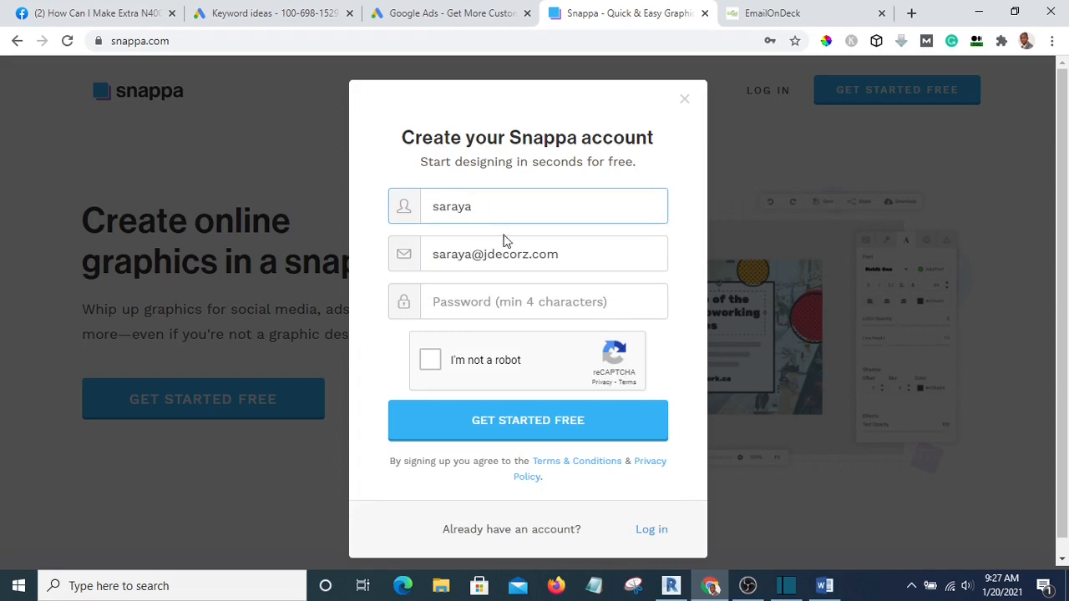
click(493, 302)
key(ctrl+v)
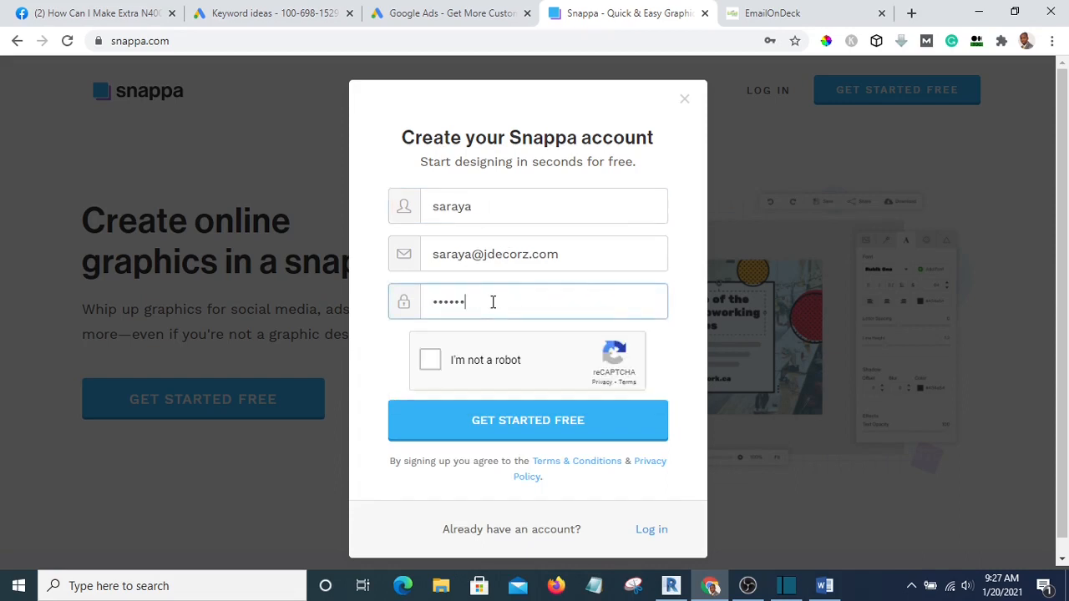
click(431, 362)
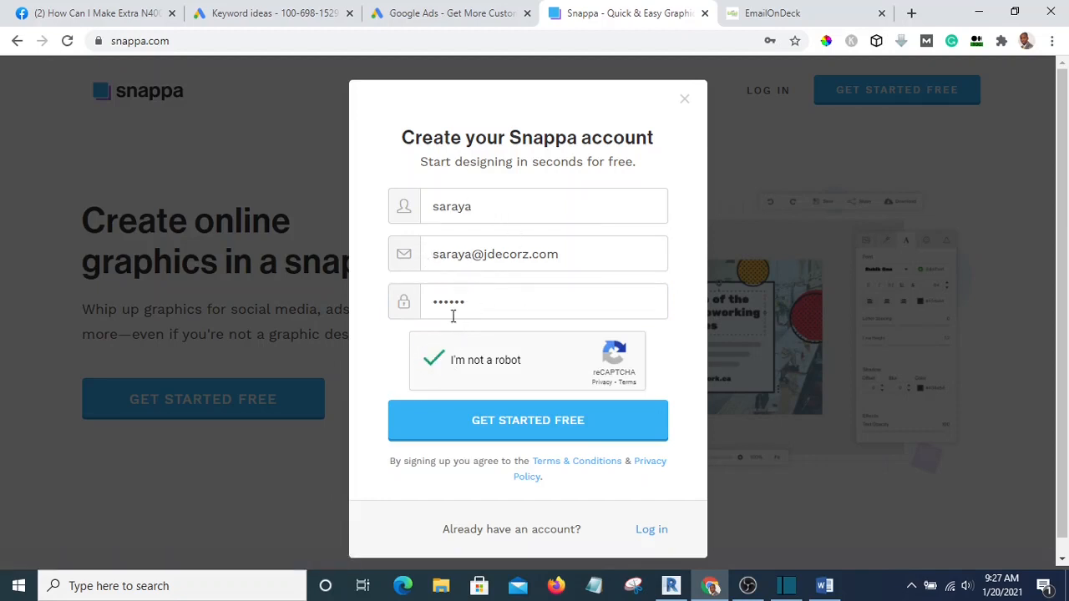
click(519, 428)
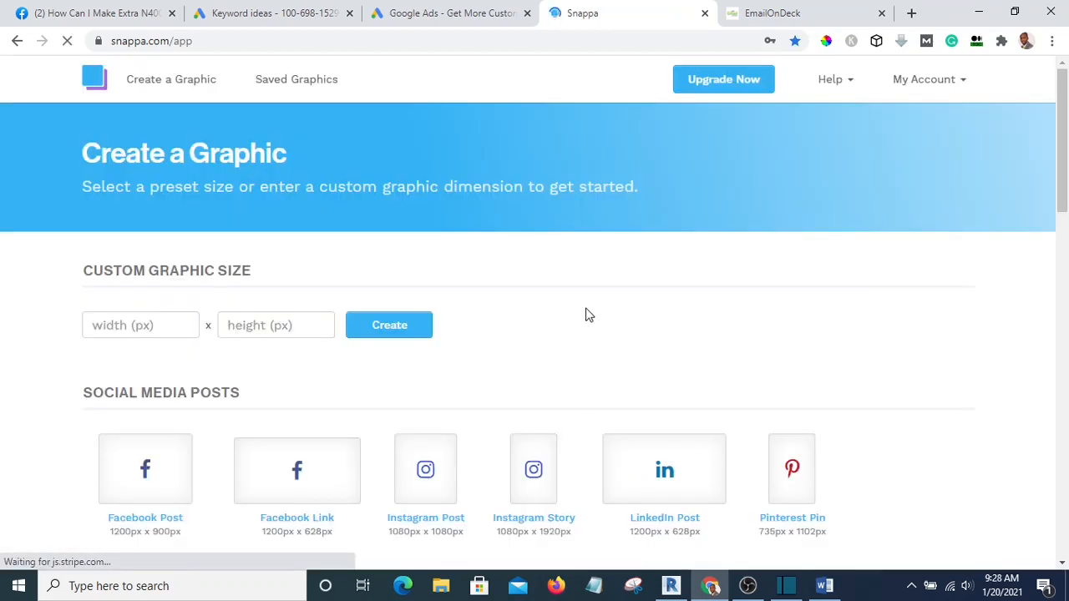
Close Snappa's welcome tutorial and Chrome's Change your password popup, then browse the presets
scroll(595, 338, down, 2)
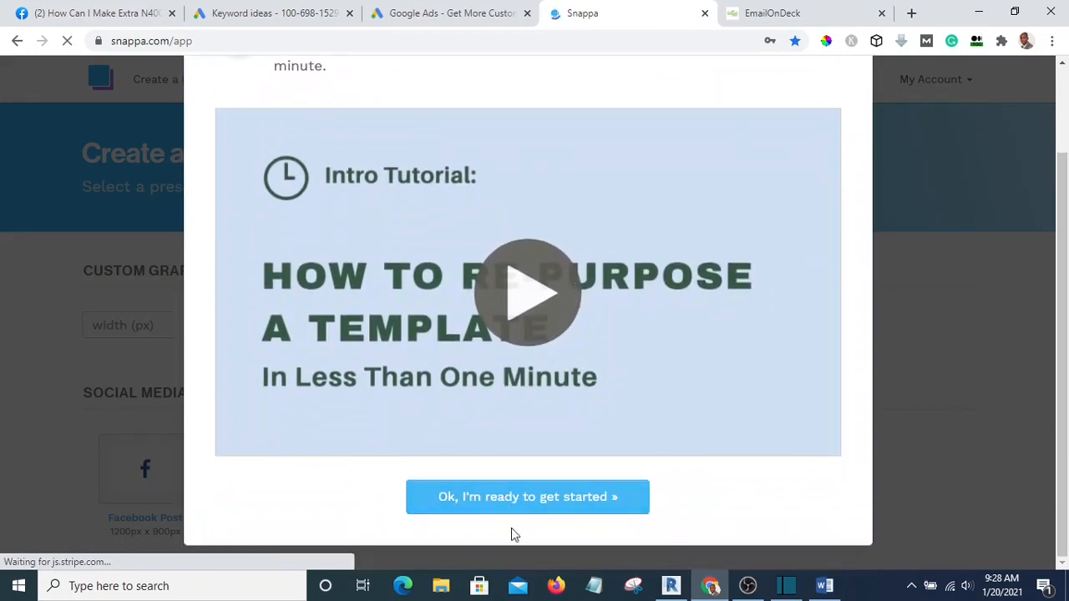
click(523, 504)
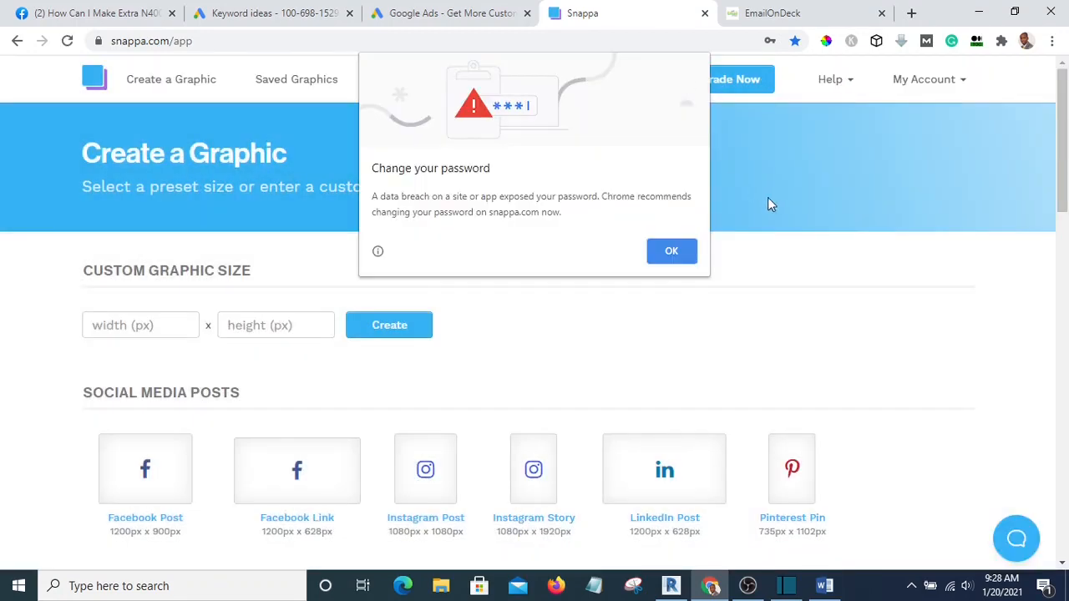
click(661, 253)
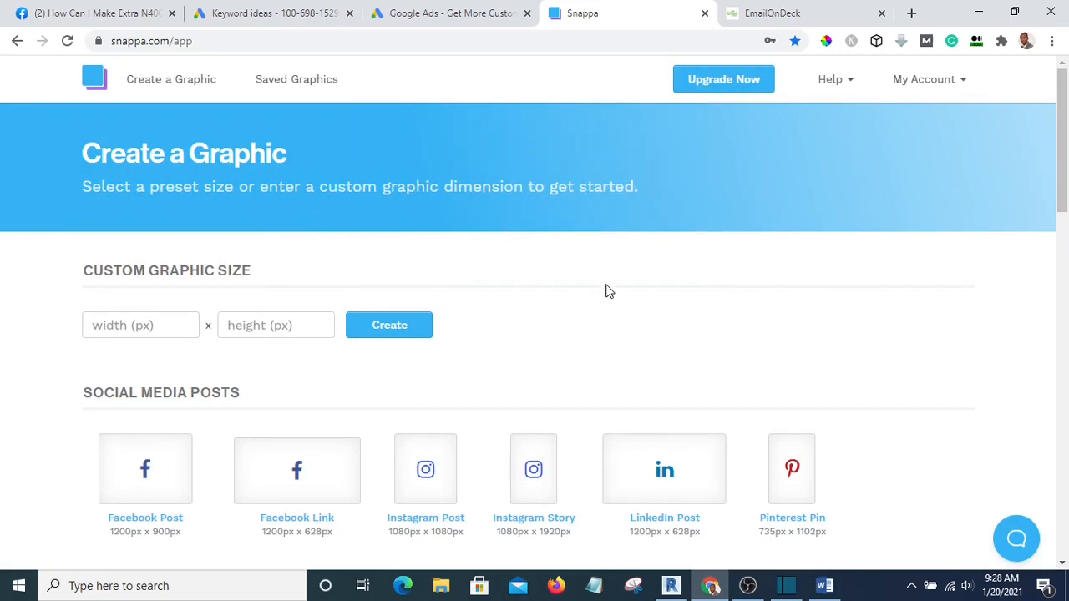
scroll(609, 290, down, 3)
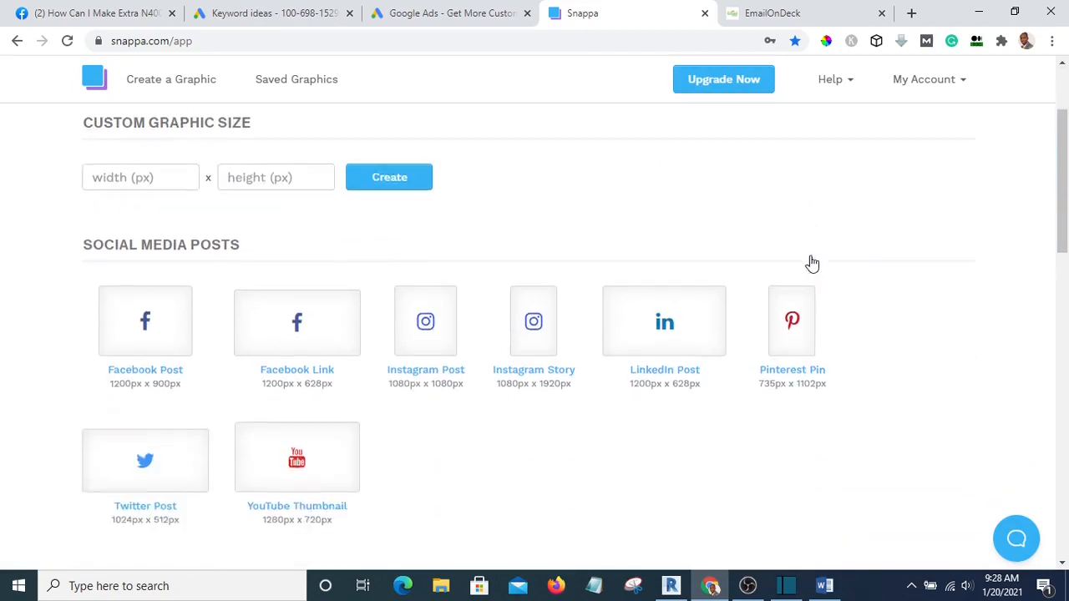
scroll(638, 212, up, 3)
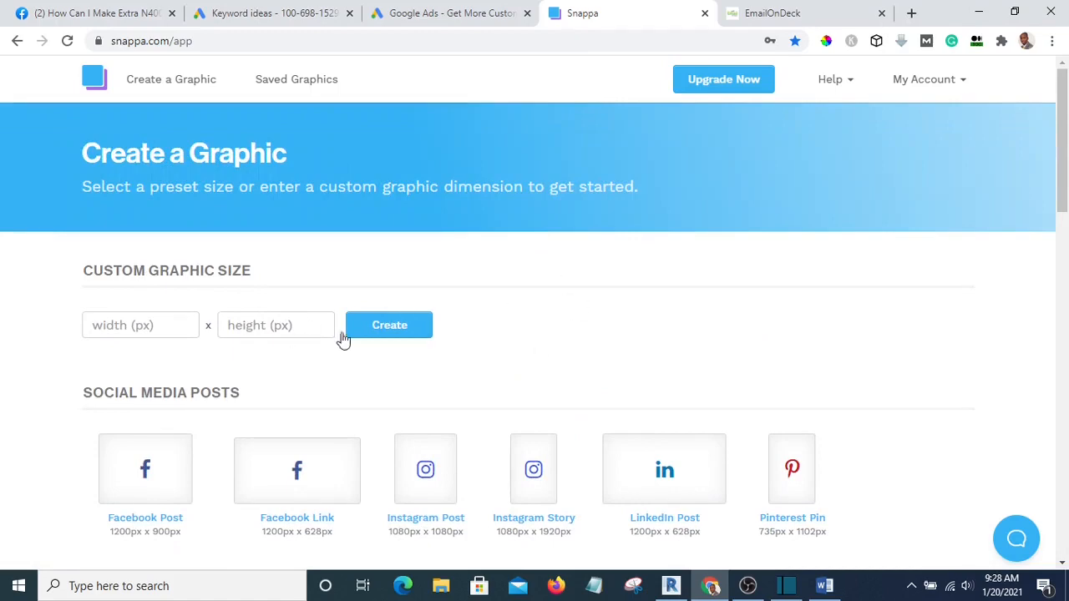
scroll(482, 346, down, 2)
scroll(513, 263, up, 1)
scroll(515, 262, down, 6)
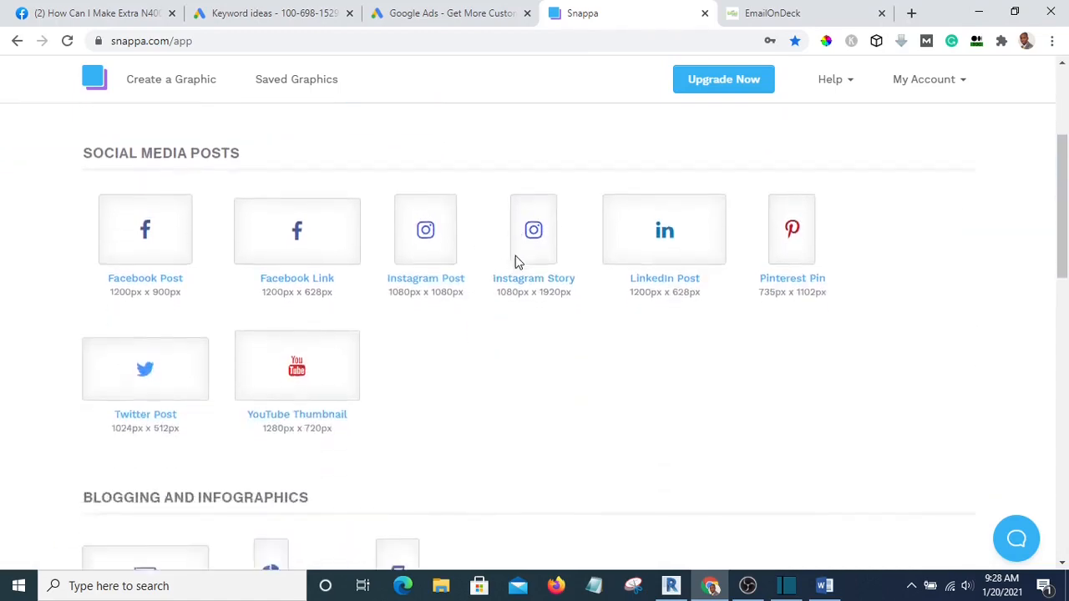
scroll(740, 511, up, 7)
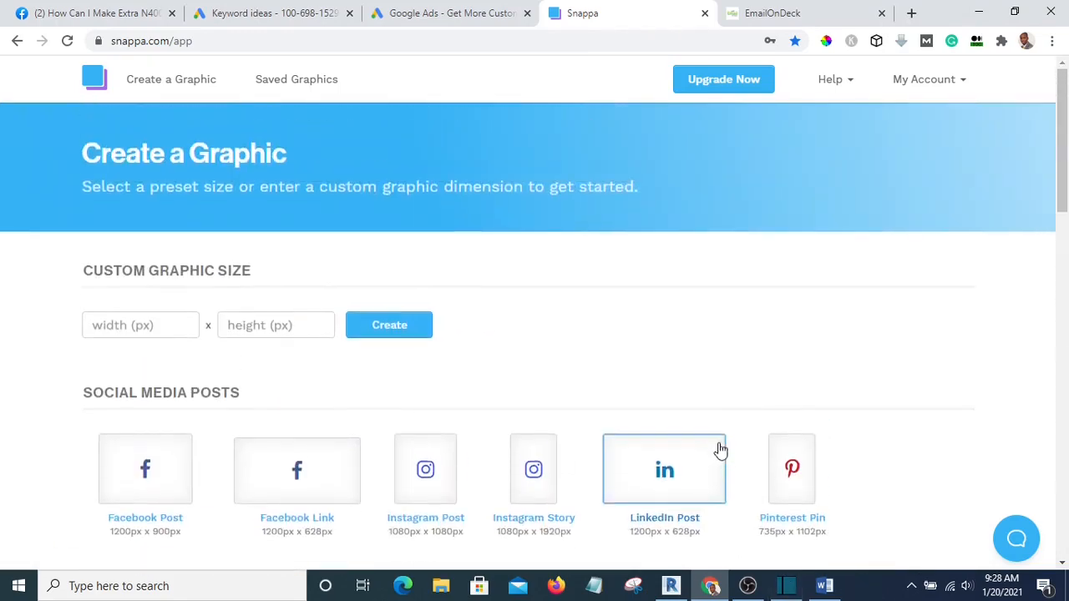
Copy the full temporary email address from EmailOnDeck and go back to Snappa's page
click(807, 18)
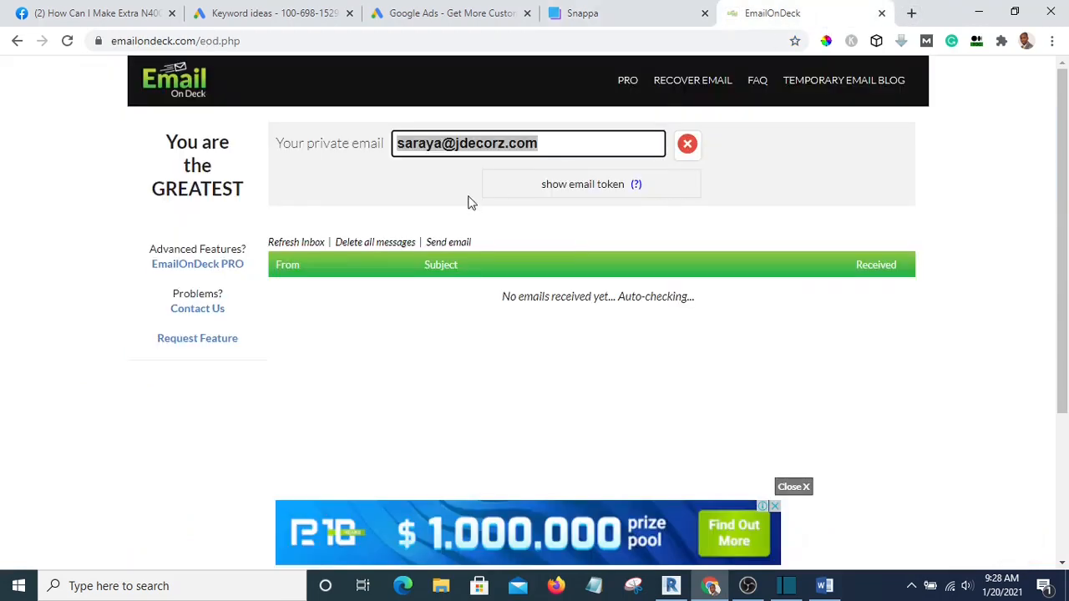
click(531, 143)
drag(552, 137, 394, 145)
click(393, 148)
triple_click(549, 140)
drag(568, 142, 594, 141)
click(385, 141)
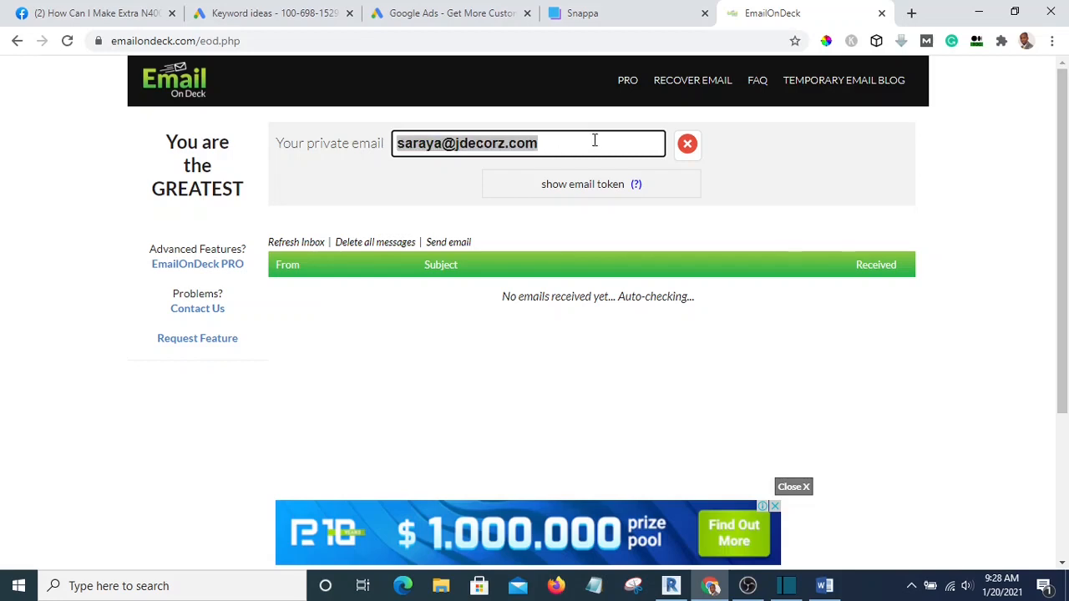
right_click(498, 142)
click(529, 151)
click(824, 593)
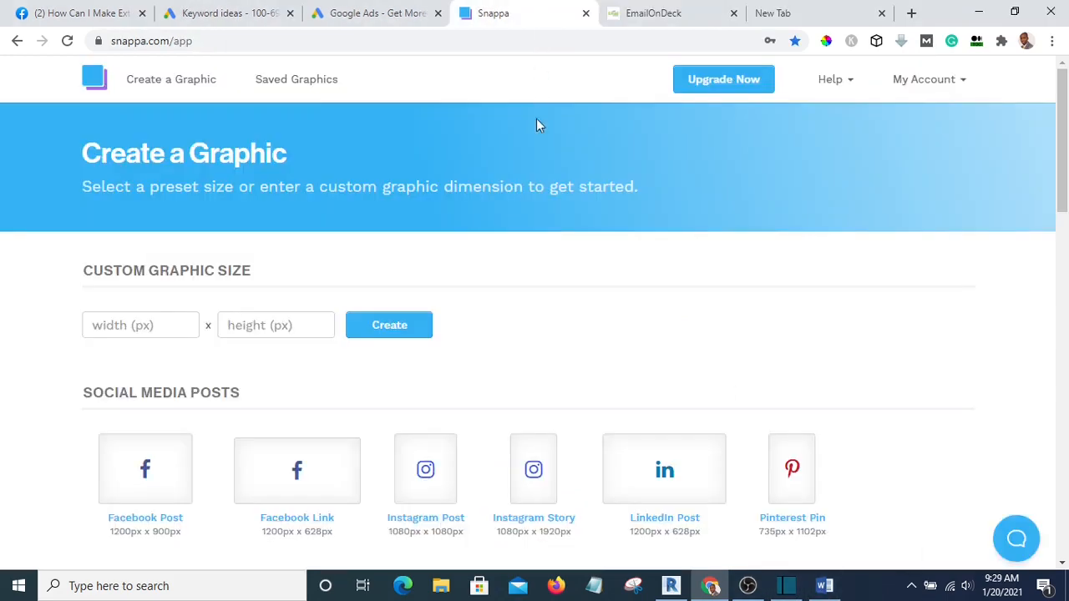
Choose the 1280×720 YouTube Thumbnail size under Social Media Posts
scroll(582, 373, down, 4)
scroll(582, 373, up, 4)
scroll(758, 290, down, 2)
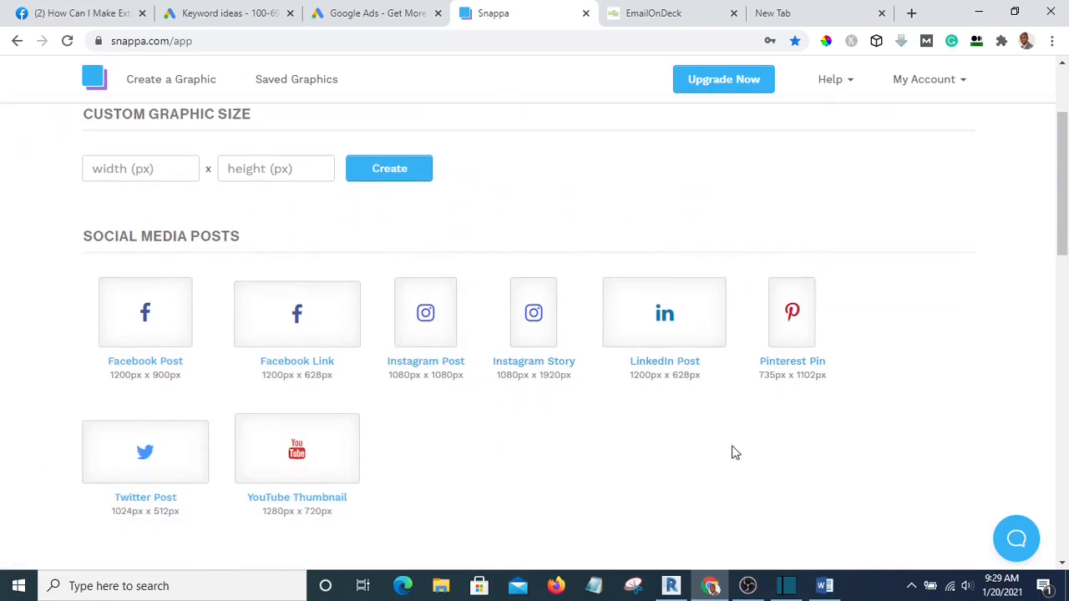
scroll(339, 260, up, 1)
scroll(359, 273, up, 1)
scroll(381, 281, down, 2)
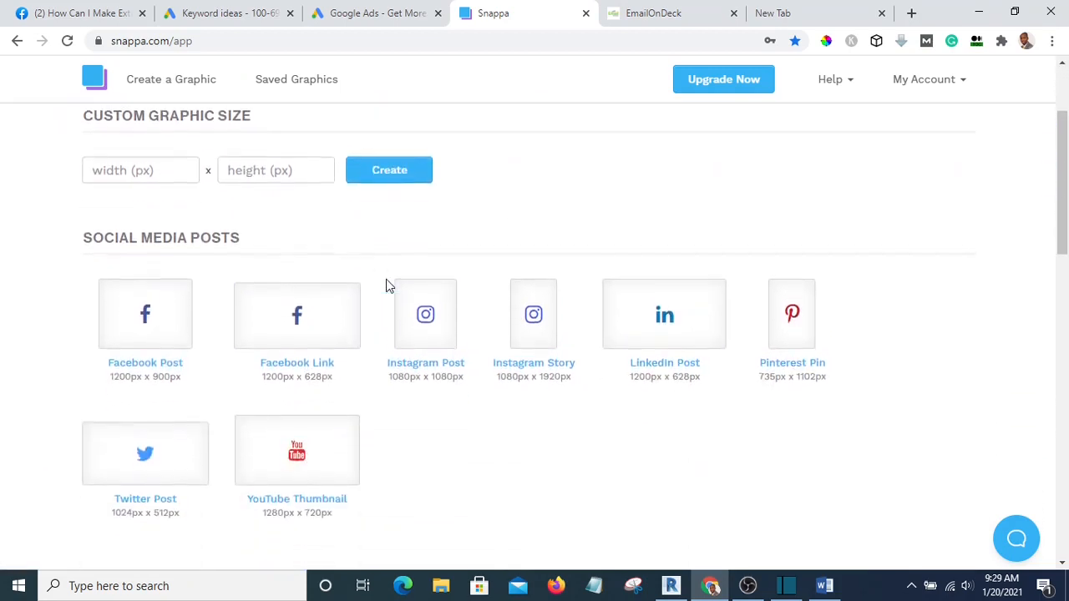
scroll(389, 284, up, 2)
scroll(401, 289, down, 1)
scroll(463, 334, up, 1)
scroll(477, 338, down, 2)
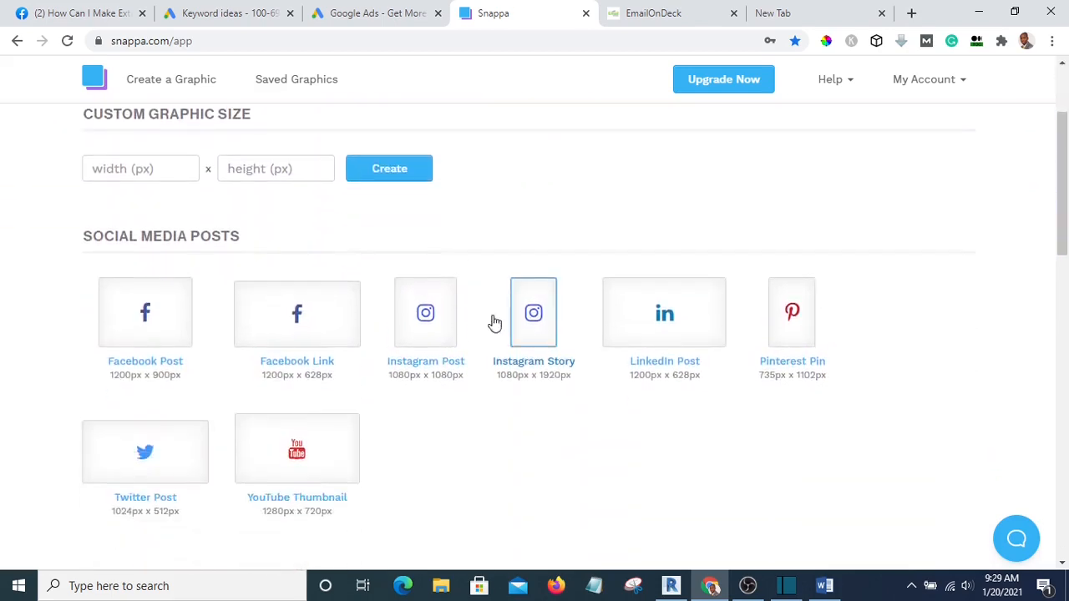
scroll(338, 300, up, 1)
scroll(330, 326, down, 3)
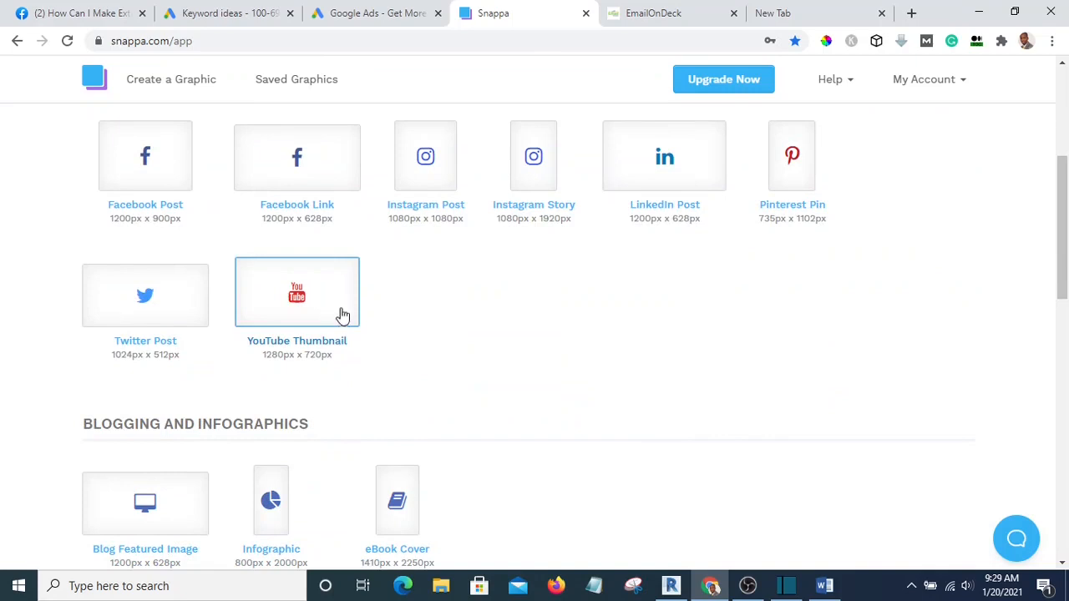
click(329, 305)
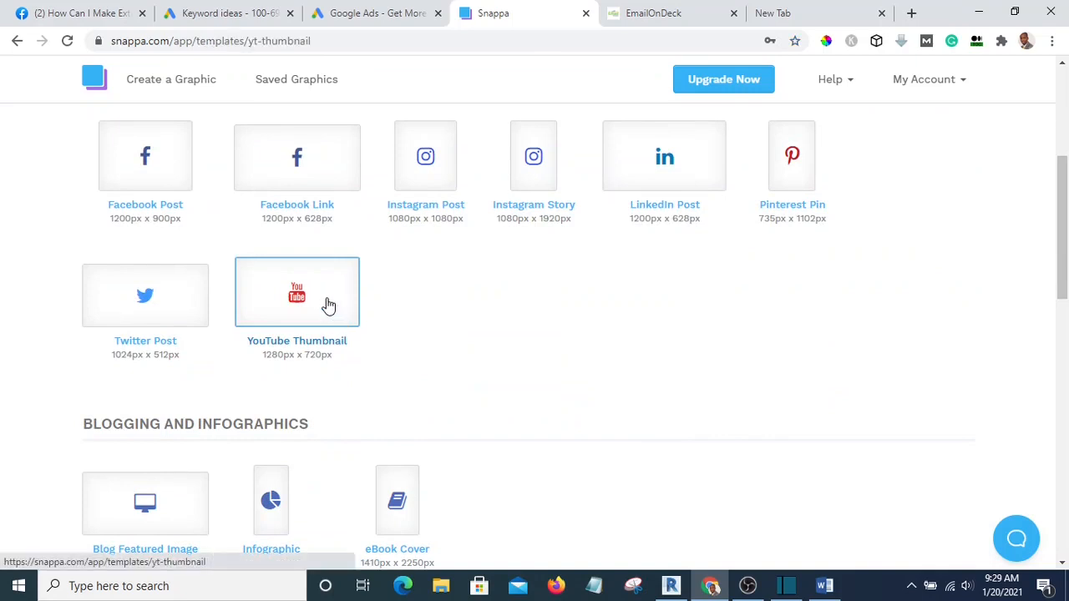
Open the Youtube Studio Setup template from the thumbnail templates
scroll(425, 323, down, 3)
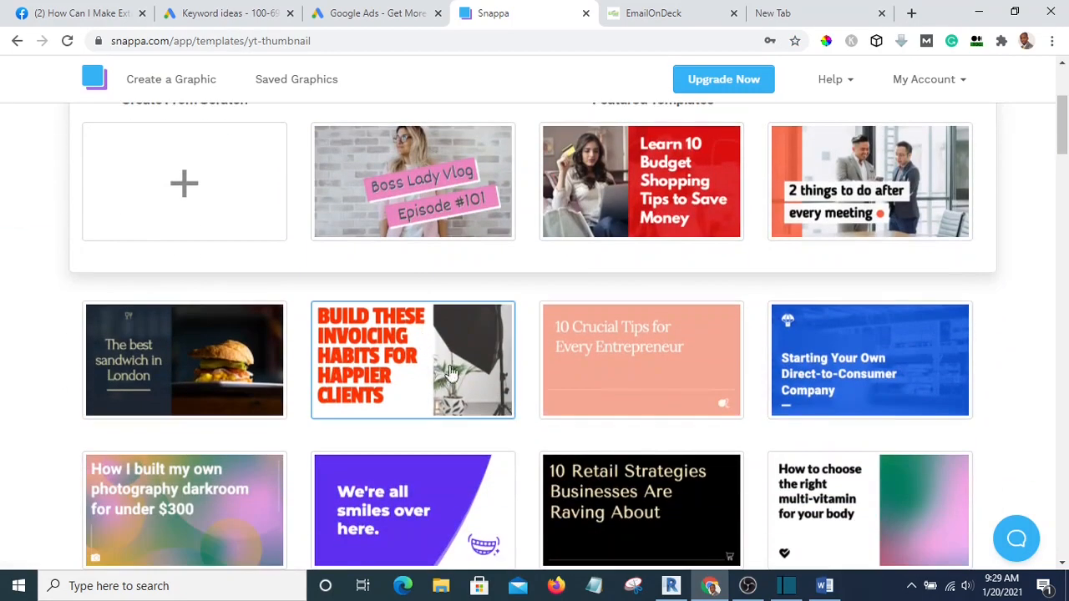
scroll(543, 349, up, 2)
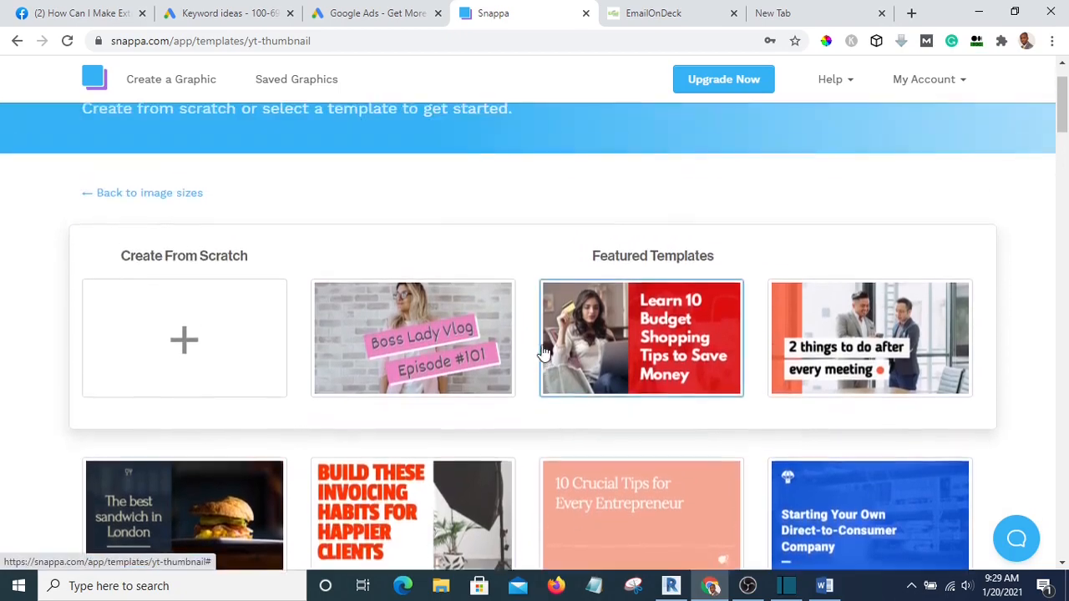
scroll(632, 376, down, 2)
scroll(632, 376, down, 2)
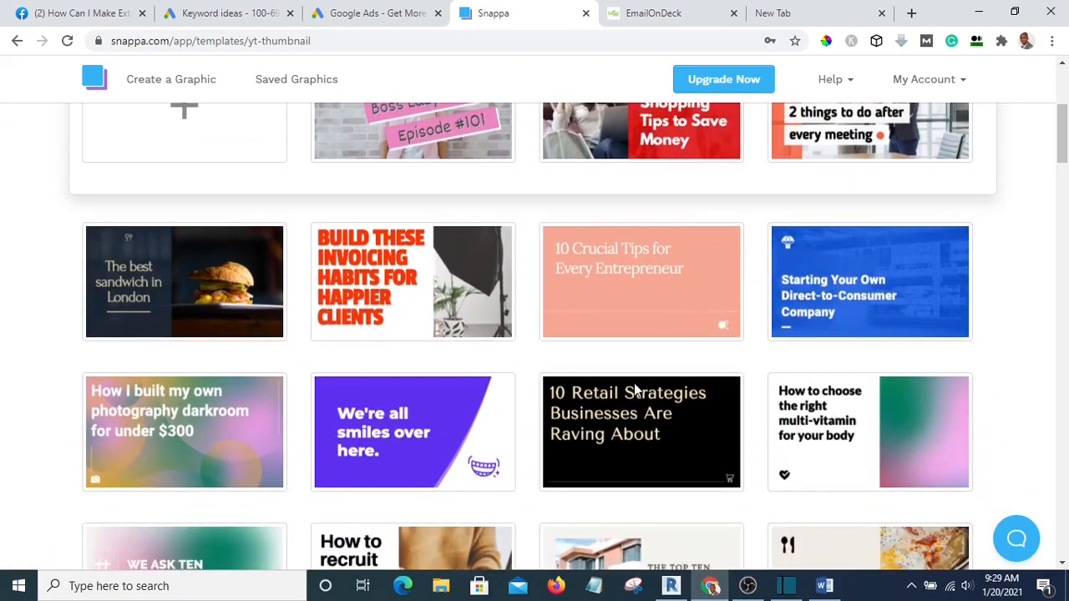
scroll(632, 398, down, 4)
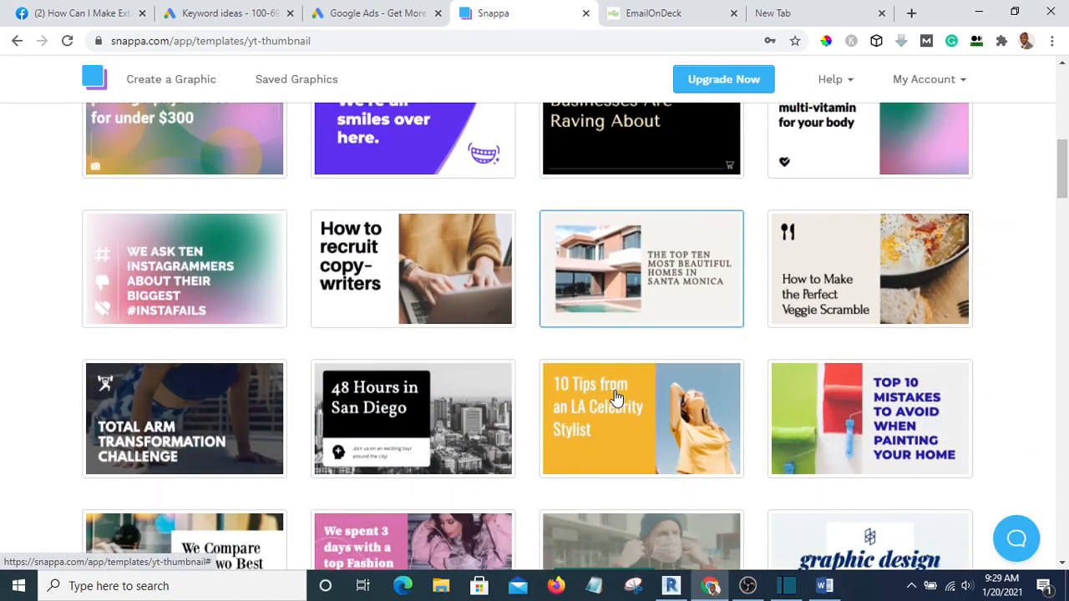
scroll(616, 399, down, 4)
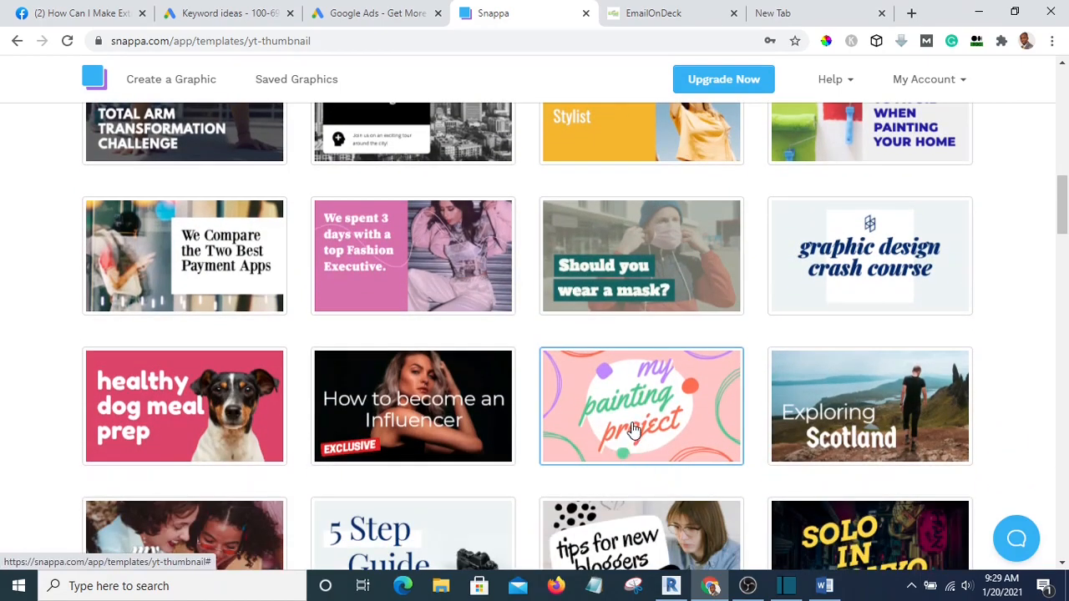
scroll(635, 432, down, 3)
scroll(635, 435, down, 2)
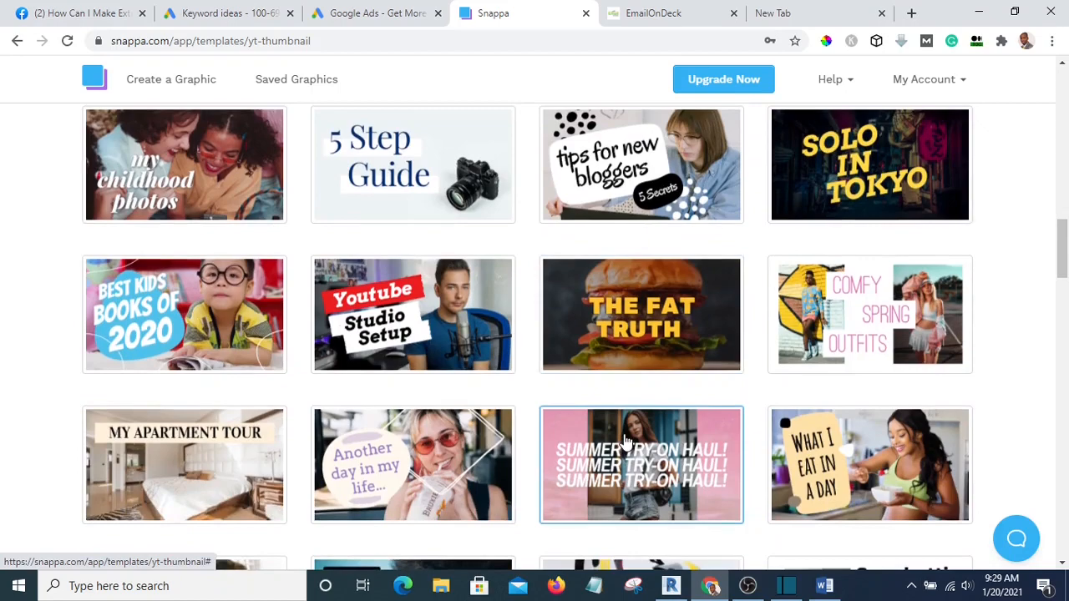
scroll(627, 442, down, 2)
scroll(451, 400, up, 2)
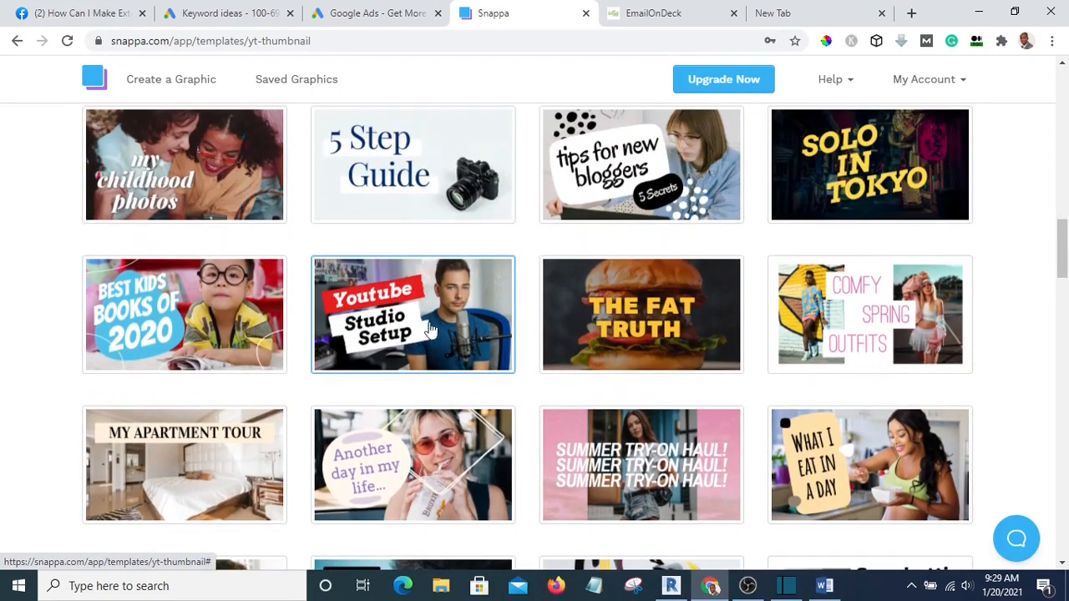
click(368, 301)
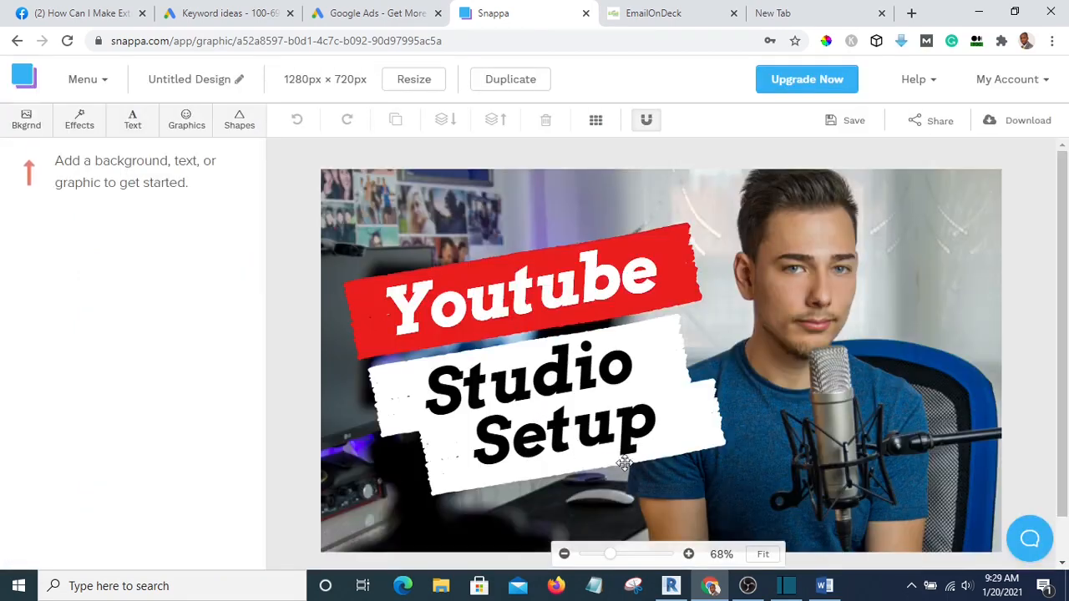
Upload the portrait photo through the Graphics panel's Uploads tab
scroll(868, 350, down, 1)
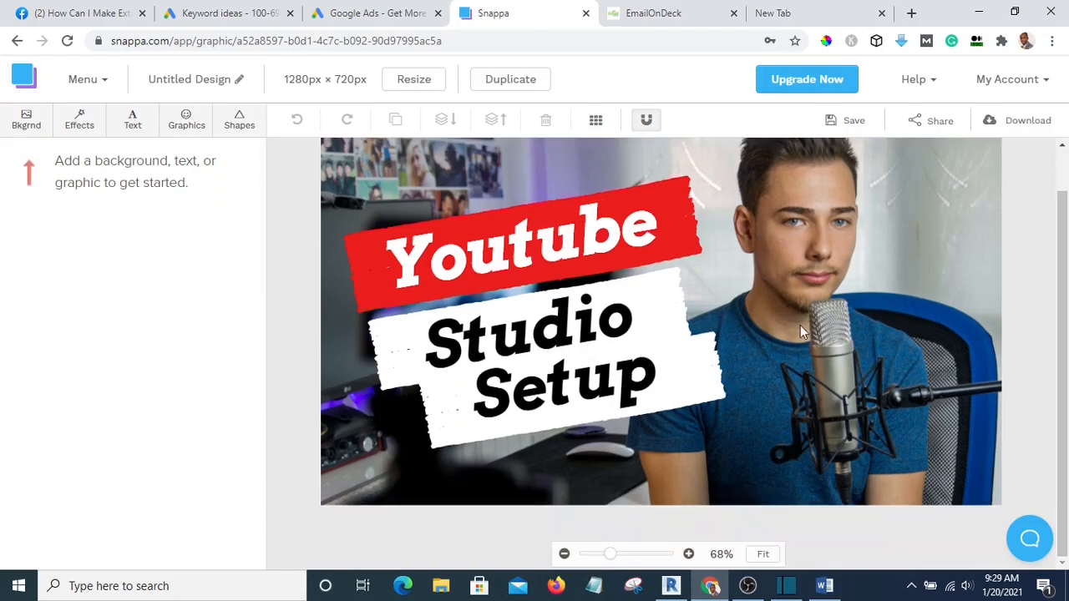
scroll(764, 334, up, 1)
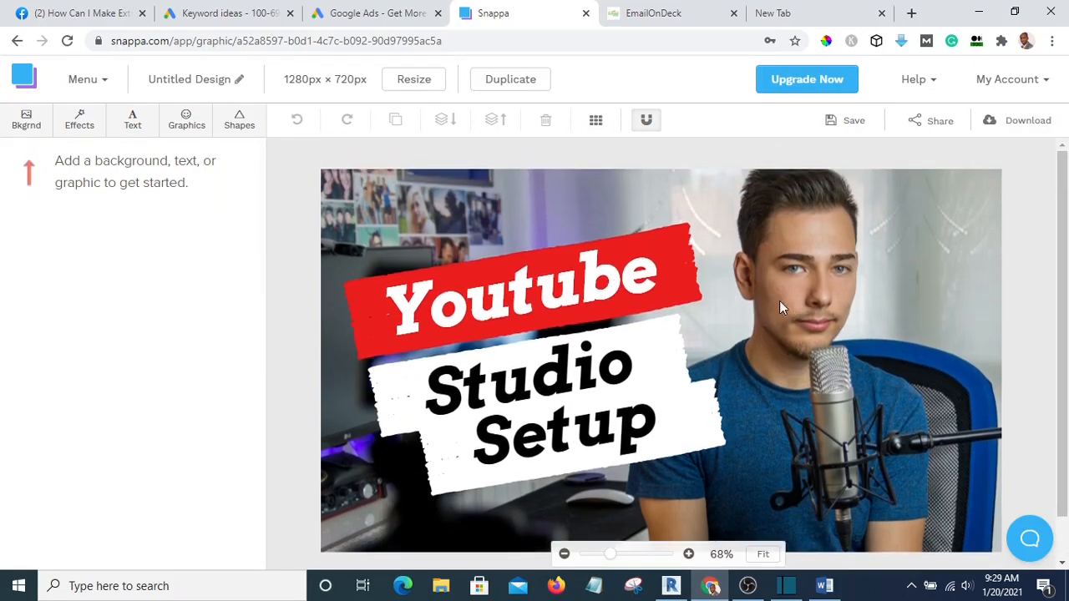
click(184, 122)
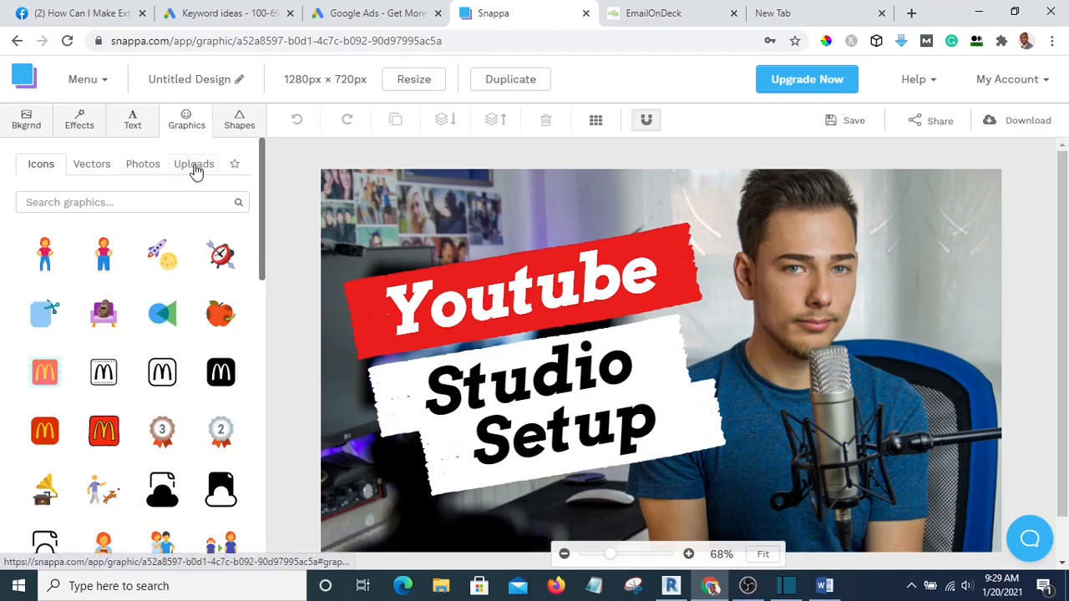
click(196, 171)
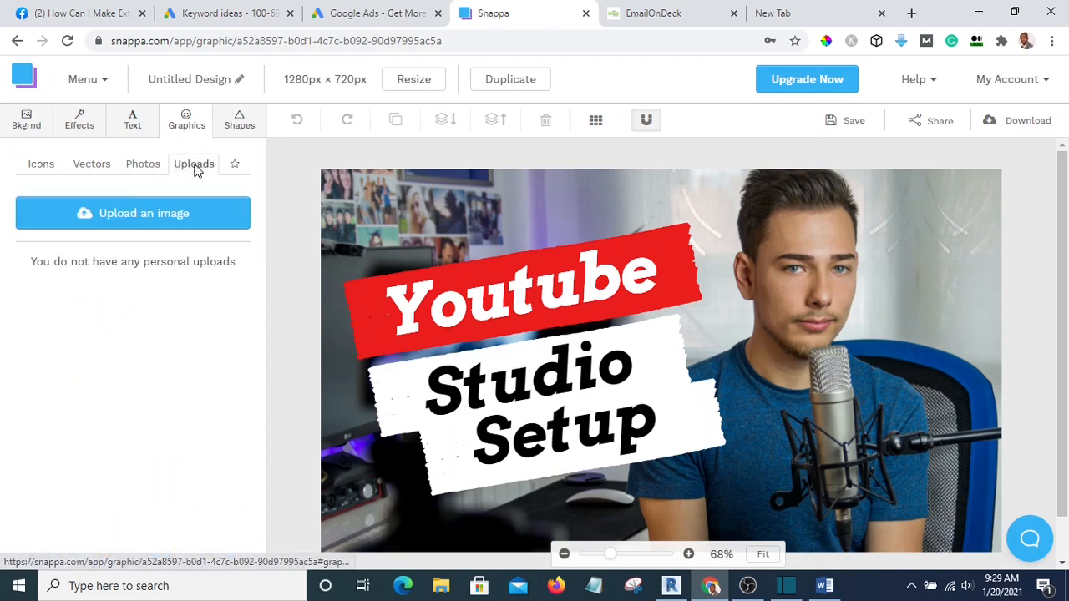
click(134, 219)
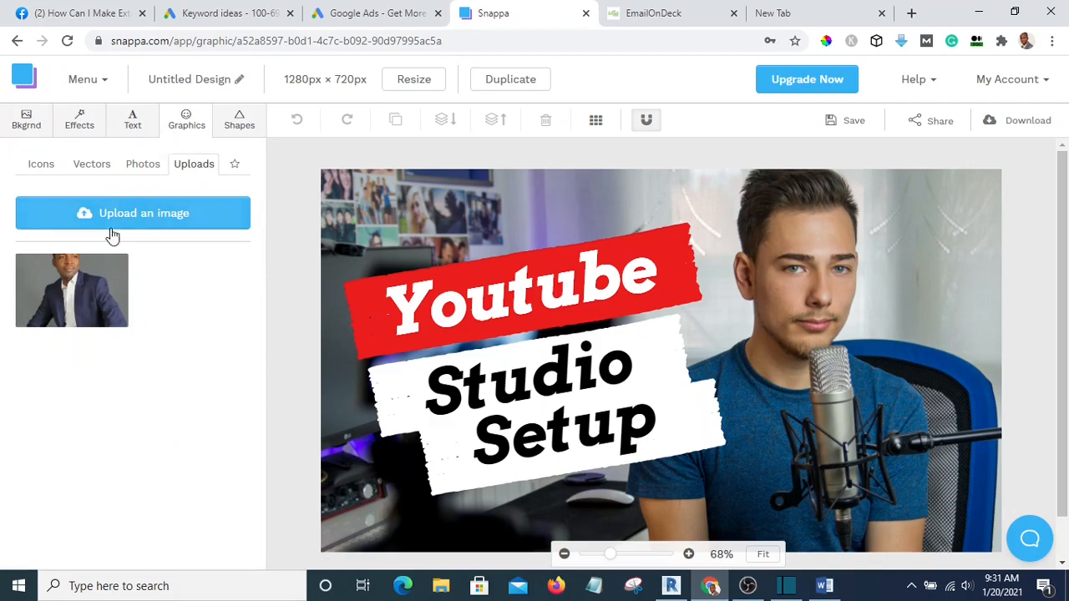
Add the uploaded portrait to the canvas, enlarge it and place it on the right half
mouse_move(81, 284)
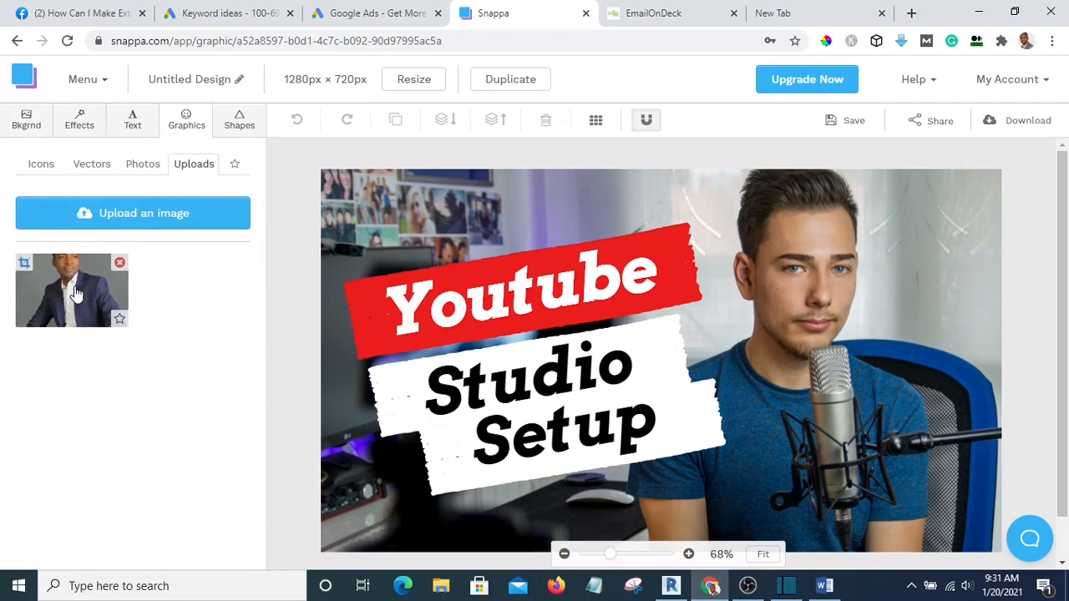
click(73, 288)
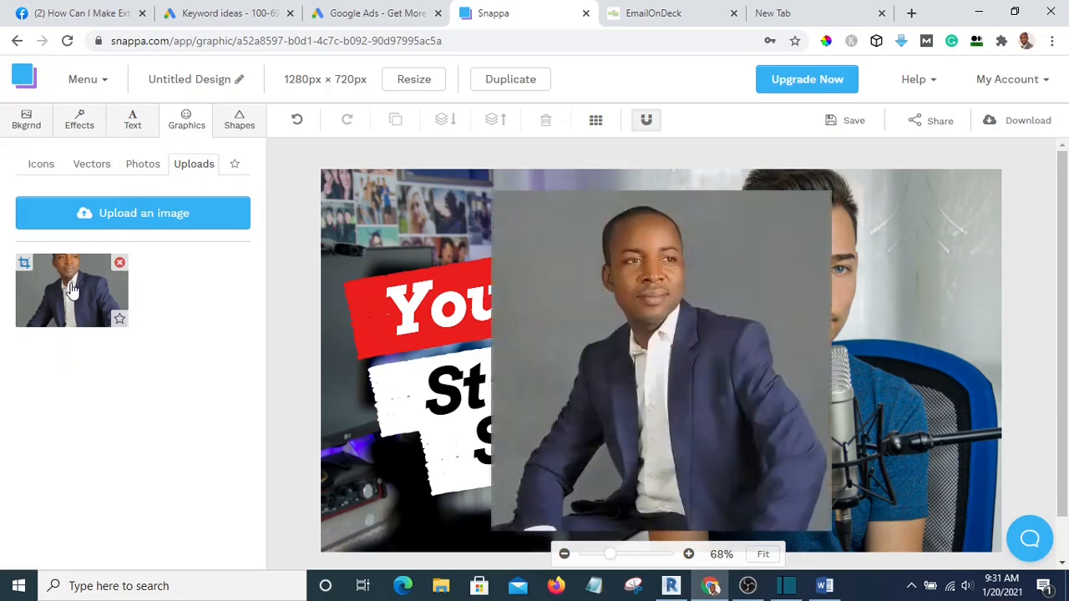
drag(522, 355, 735, 329)
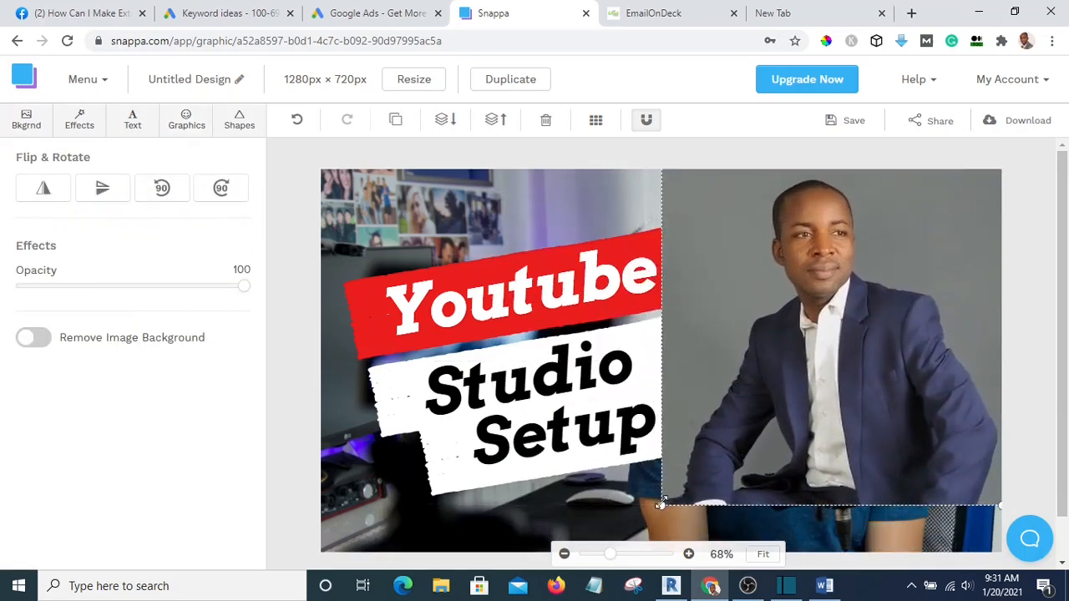
drag(660, 504, 620, 549)
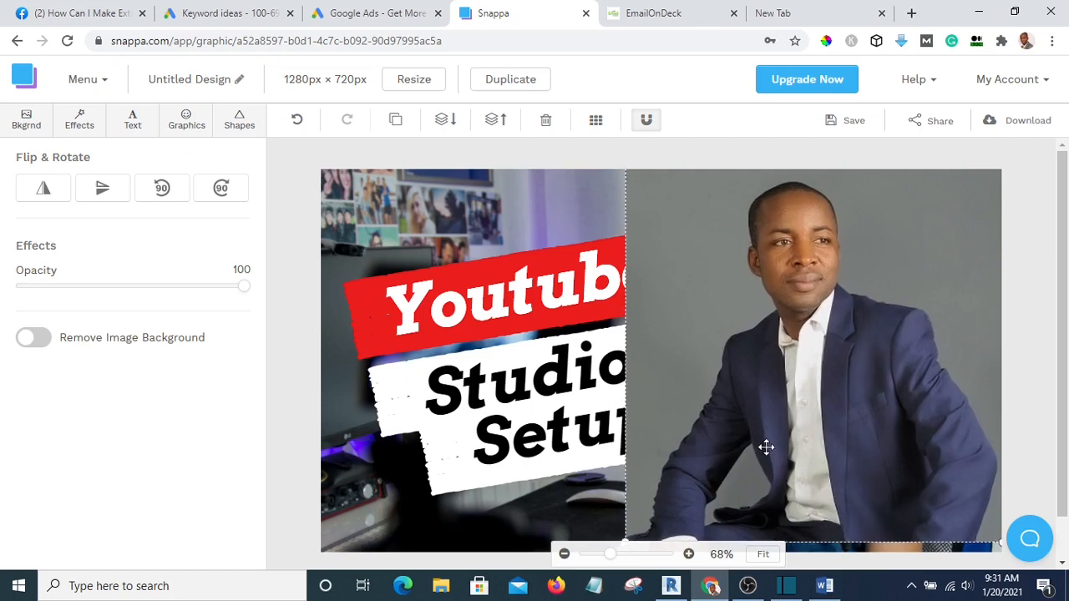
drag(765, 448, 809, 448)
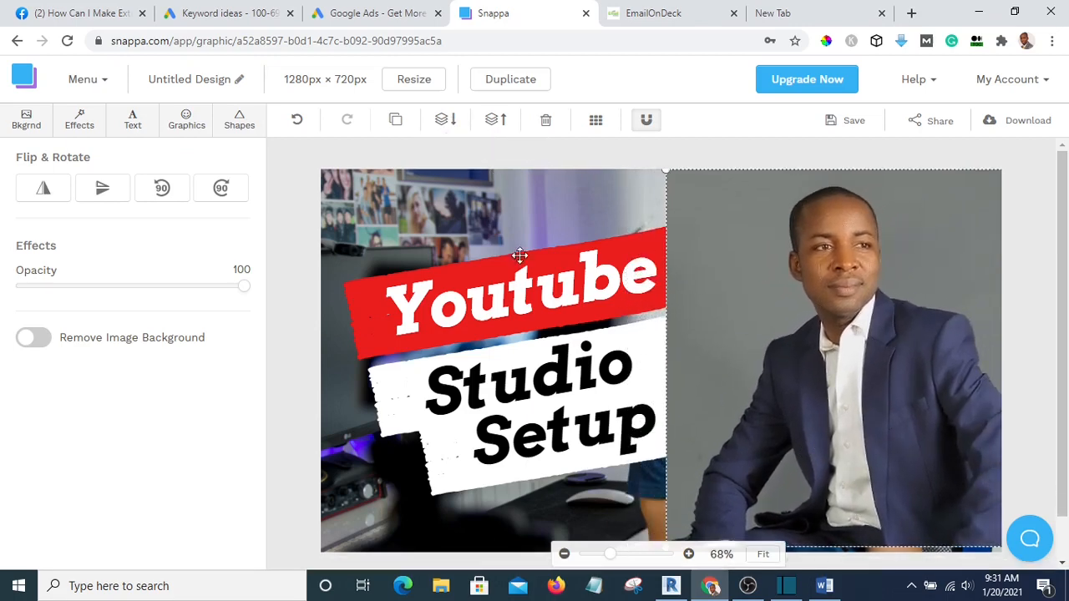
Send the portrait three layers back, behind the red Youtube banner
click(443, 121)
click(443, 121)
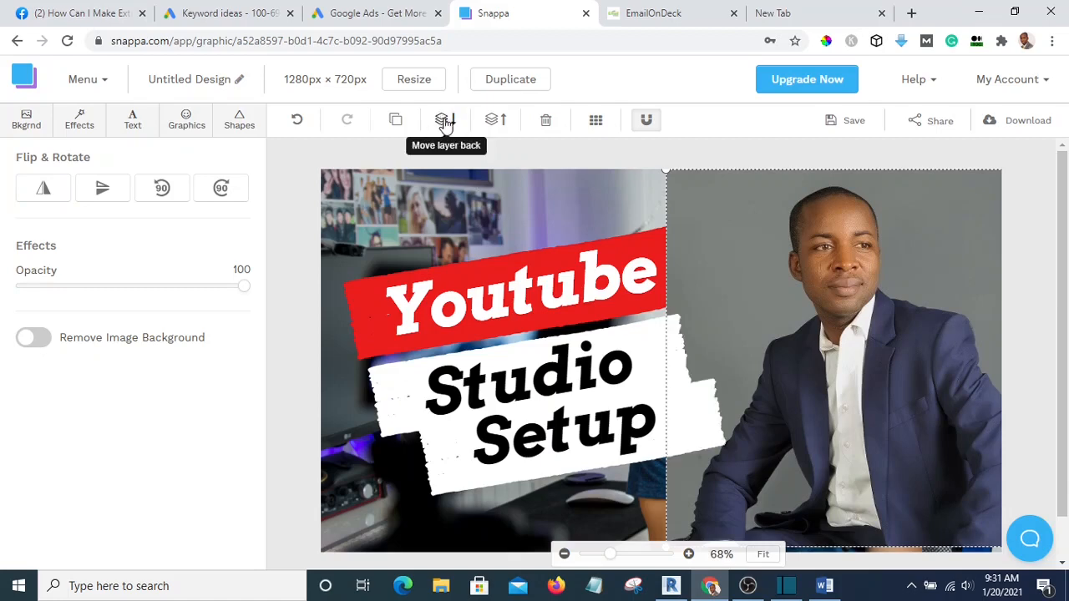
click(444, 121)
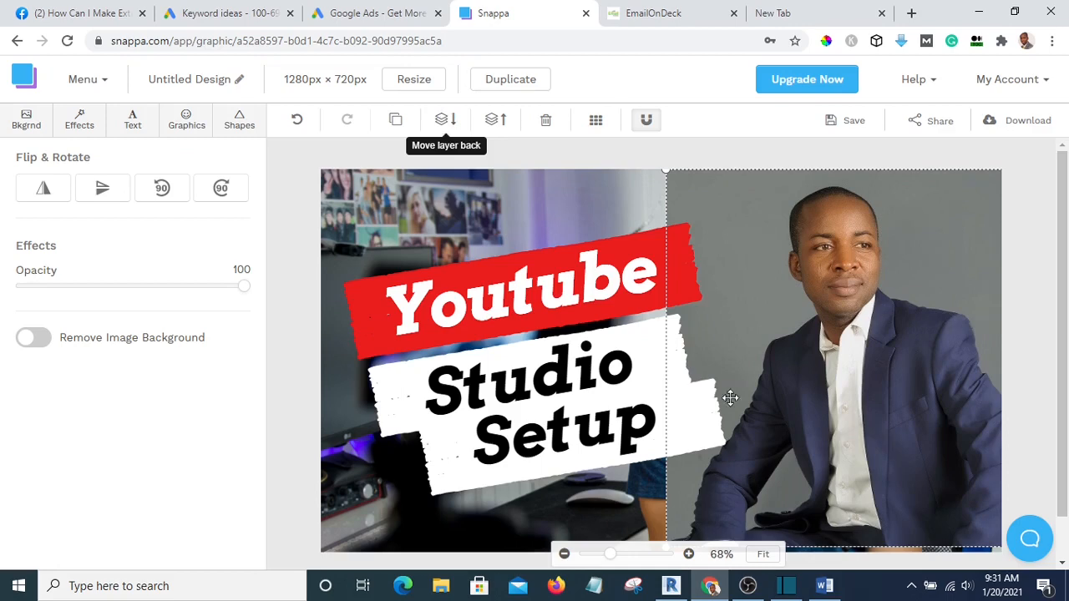
click(575, 197)
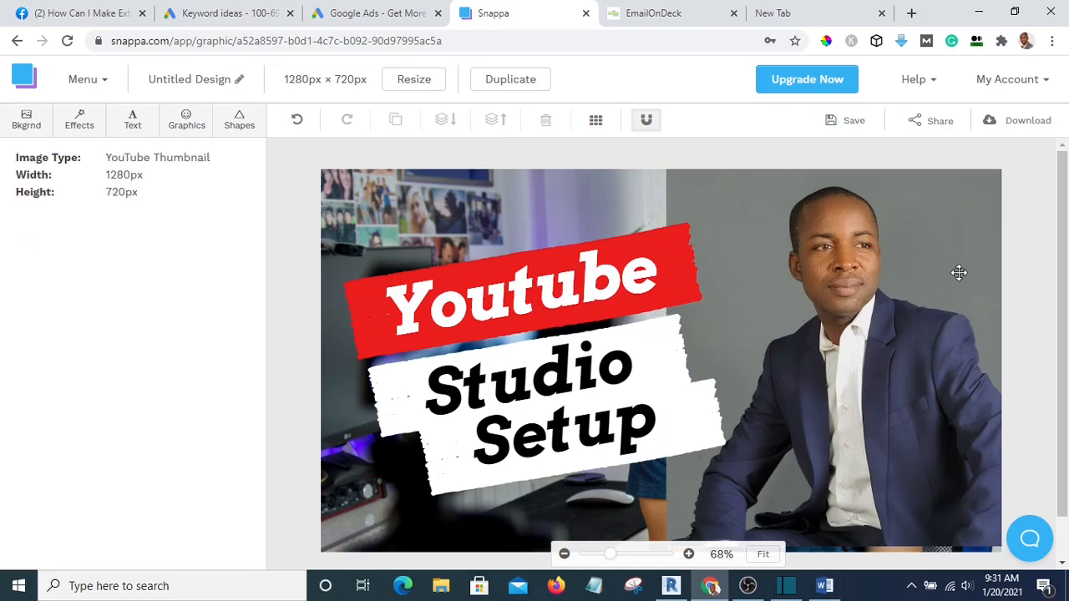
Fine-tune the portrait's position slightly left and up, then deselect it
drag(956, 272, 918, 270)
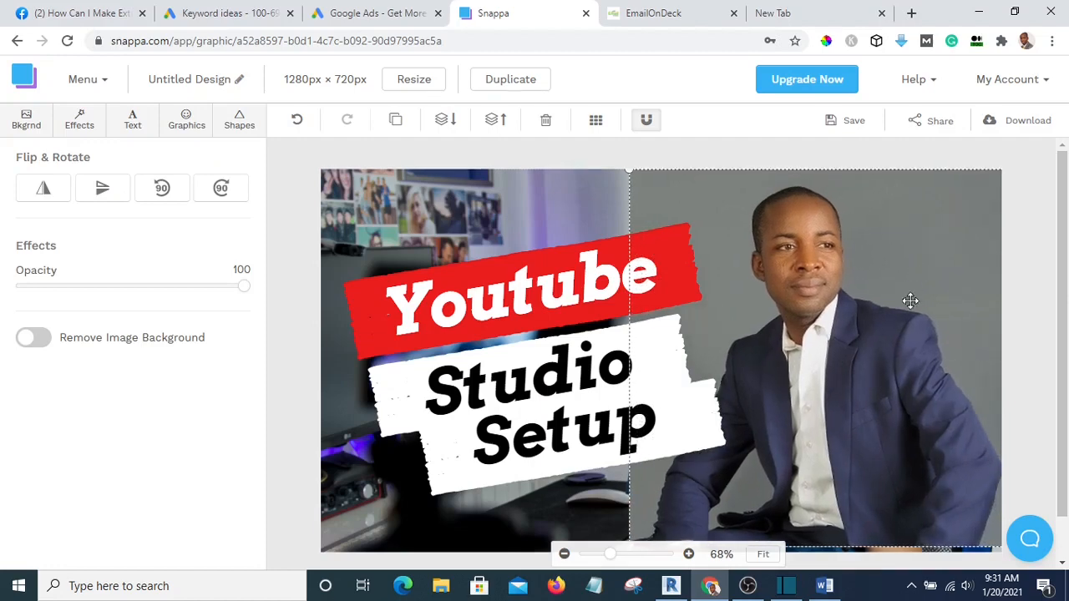
drag(871, 395, 866, 400)
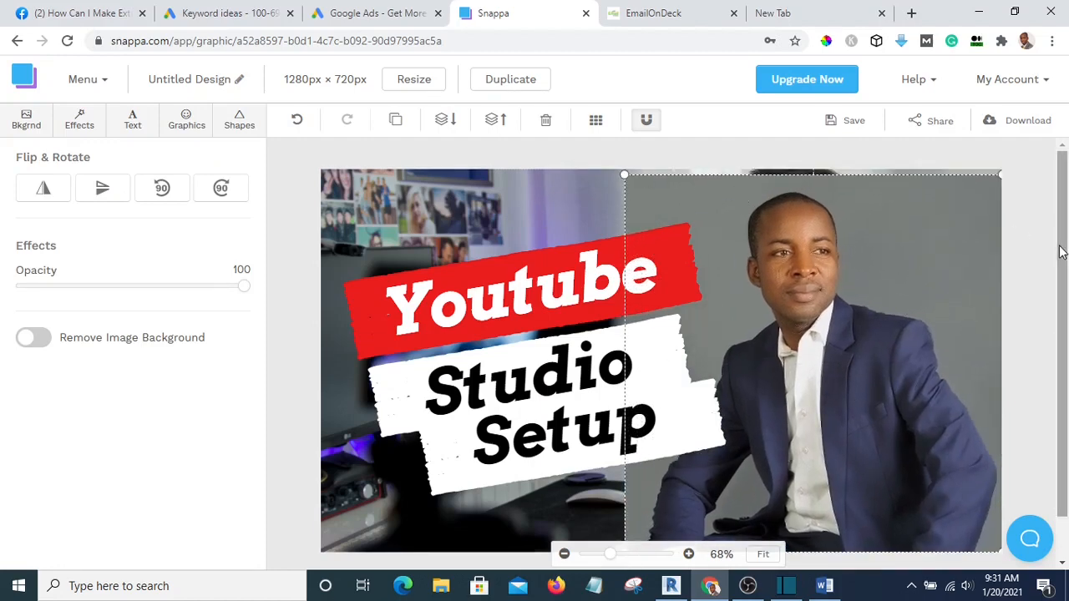
click(1028, 232)
click(885, 223)
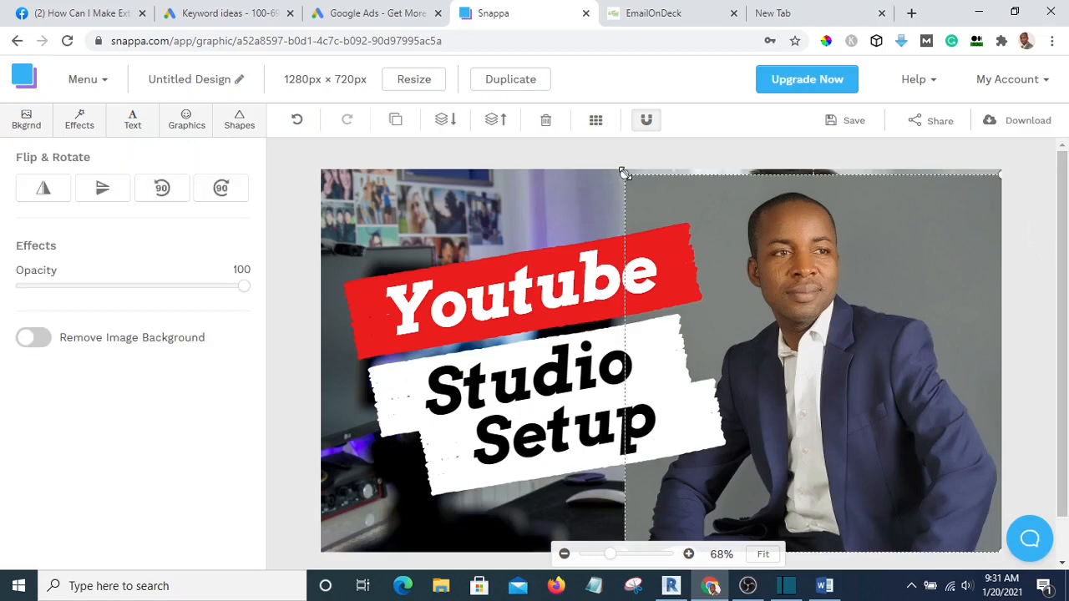
drag(620, 172, 614, 157)
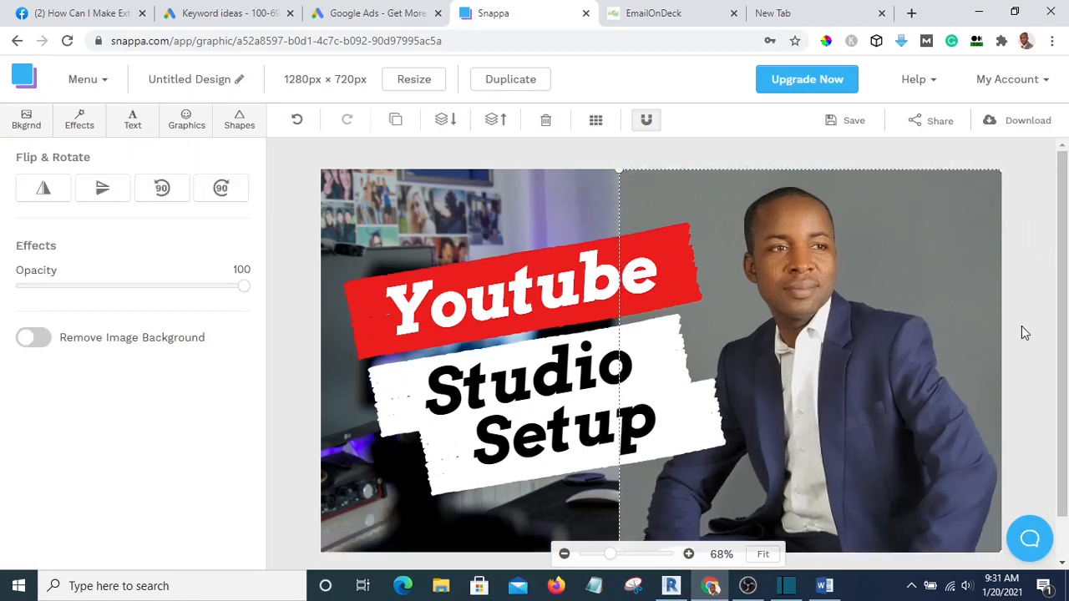
click(1006, 281)
Replace the banner's 'Youtube' text with 'How To Create' and widen its text box
click(495, 293)
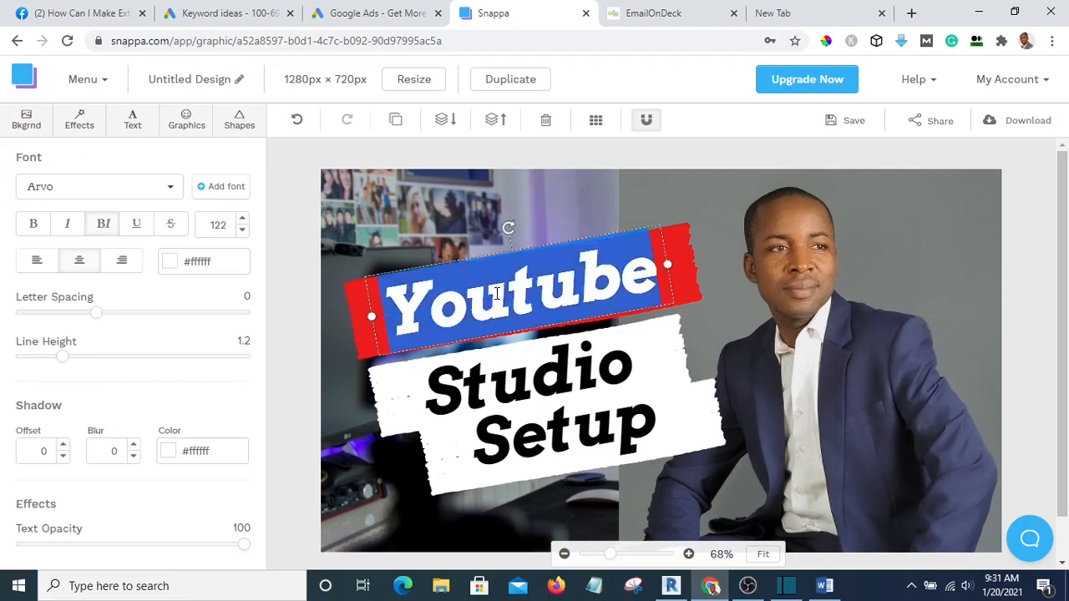
click(565, 301)
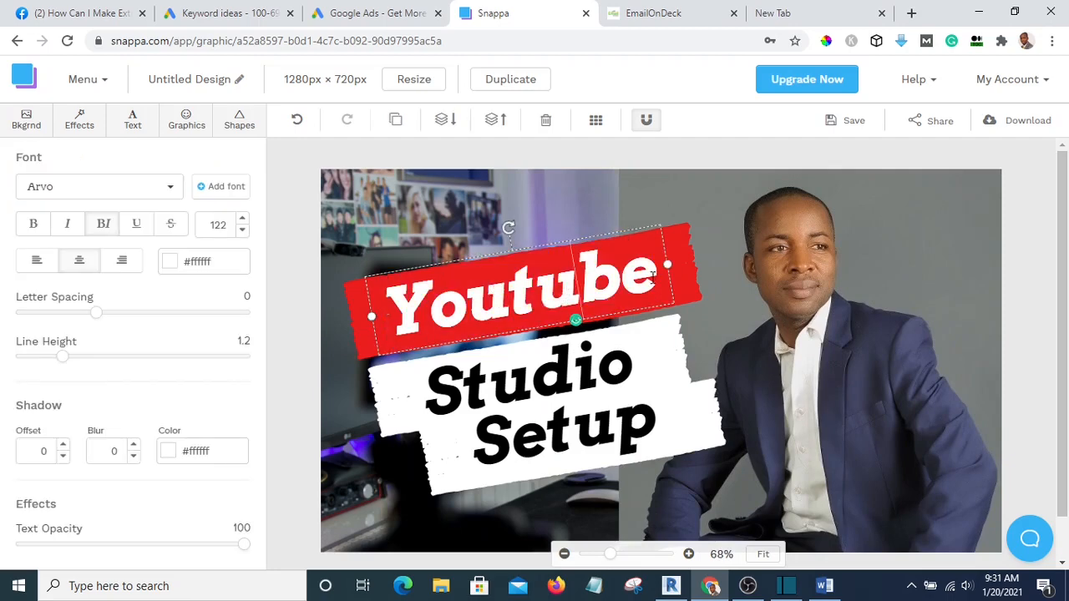
drag(653, 278, 369, 298)
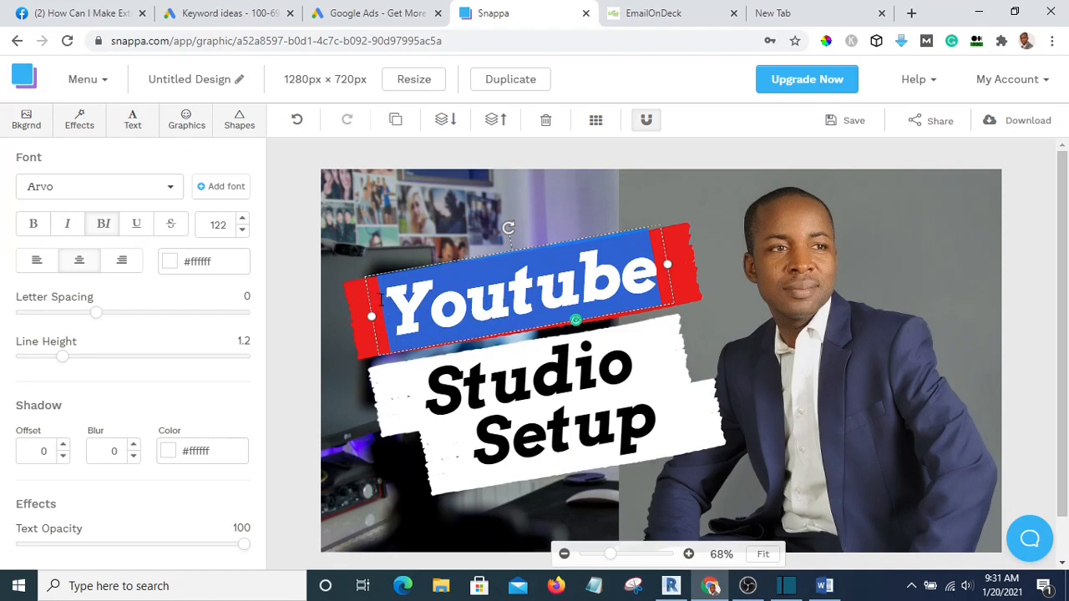
text(How To)
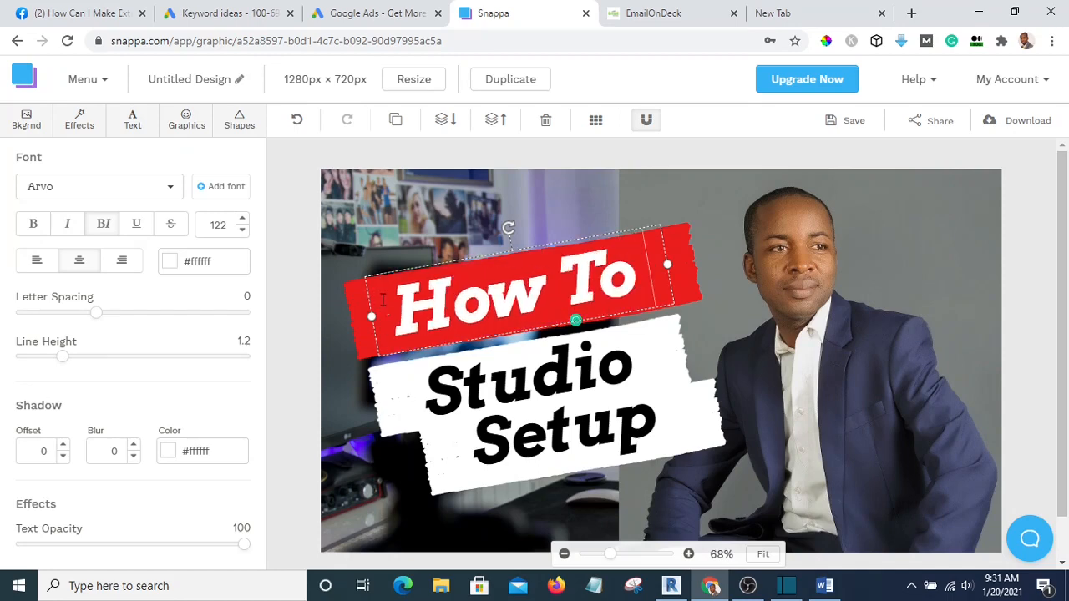
key(Return)
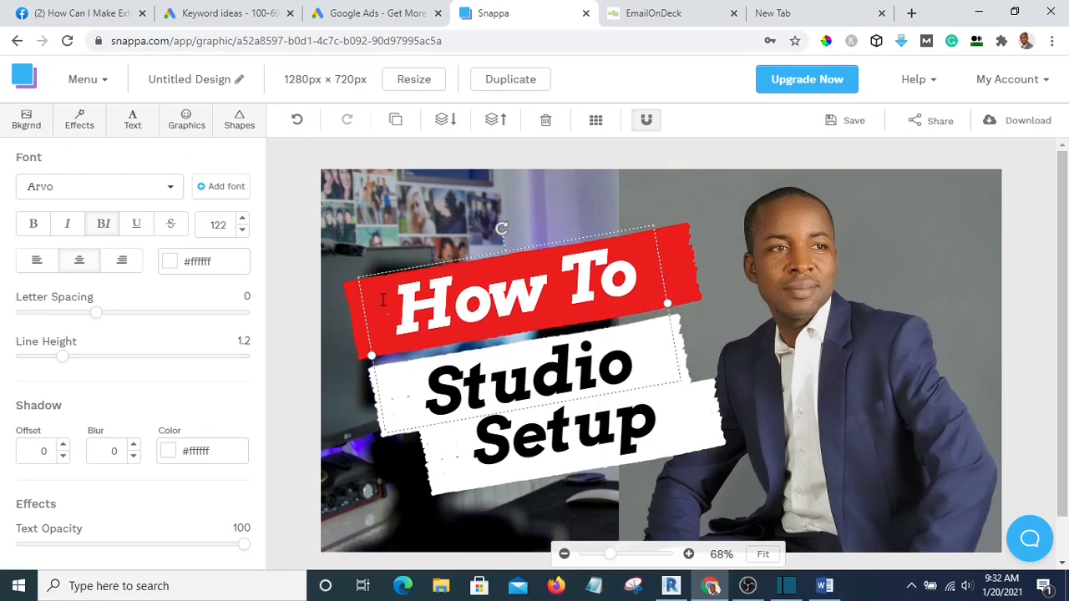
key(Return)
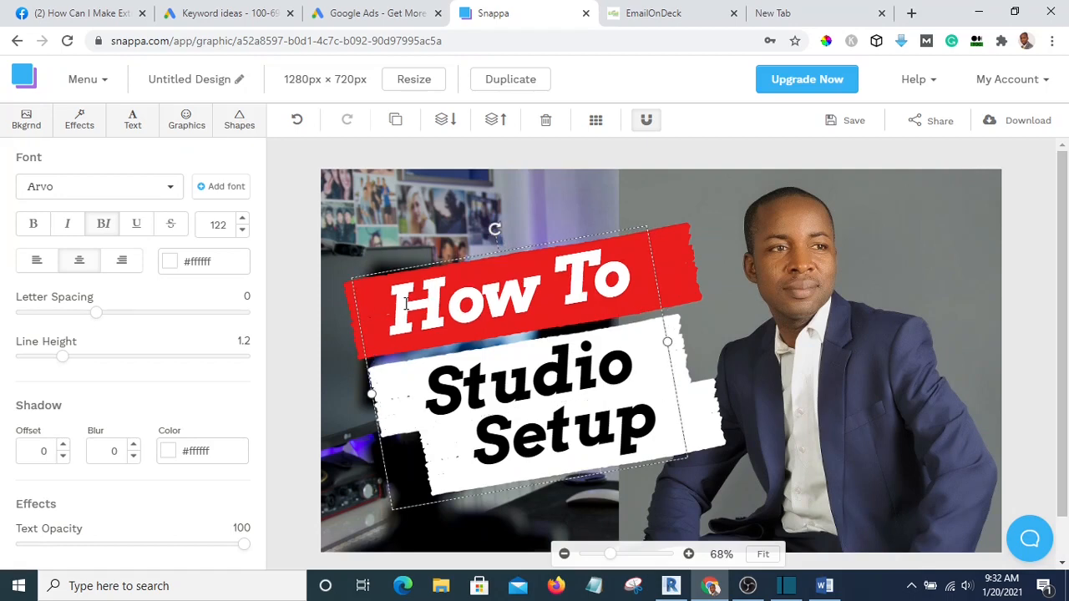
drag(665, 343, 869, 259)
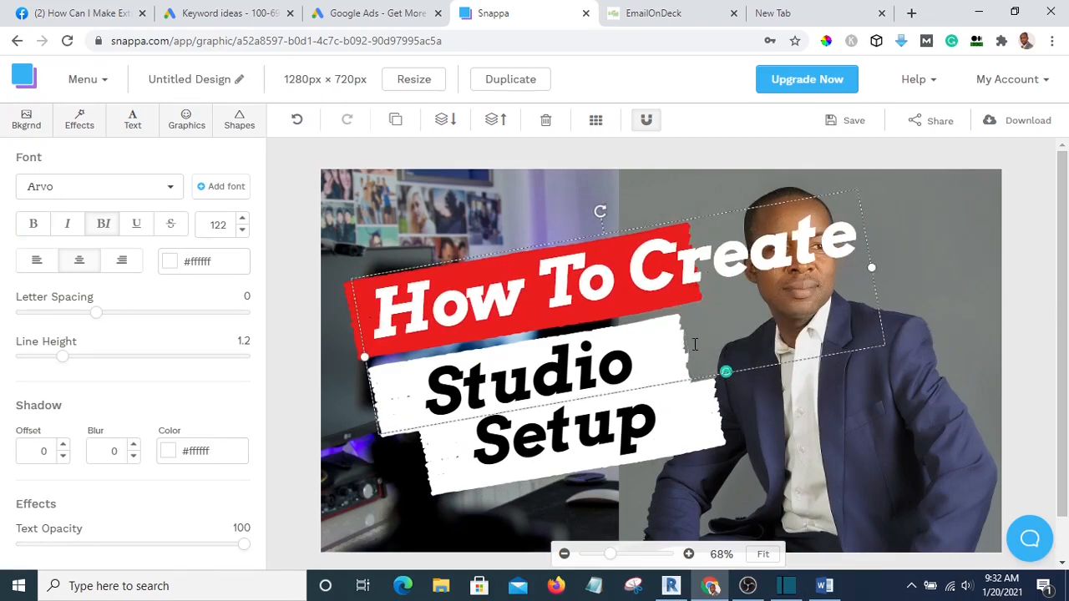
key(BackSpace)
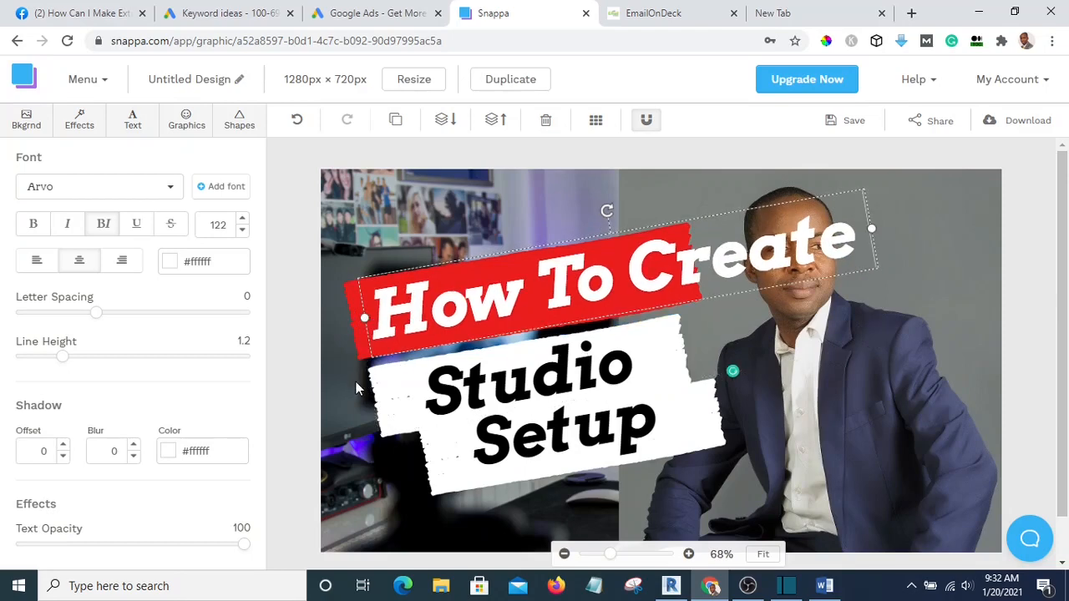
Reduce the How To Create font size to 93
click(242, 230)
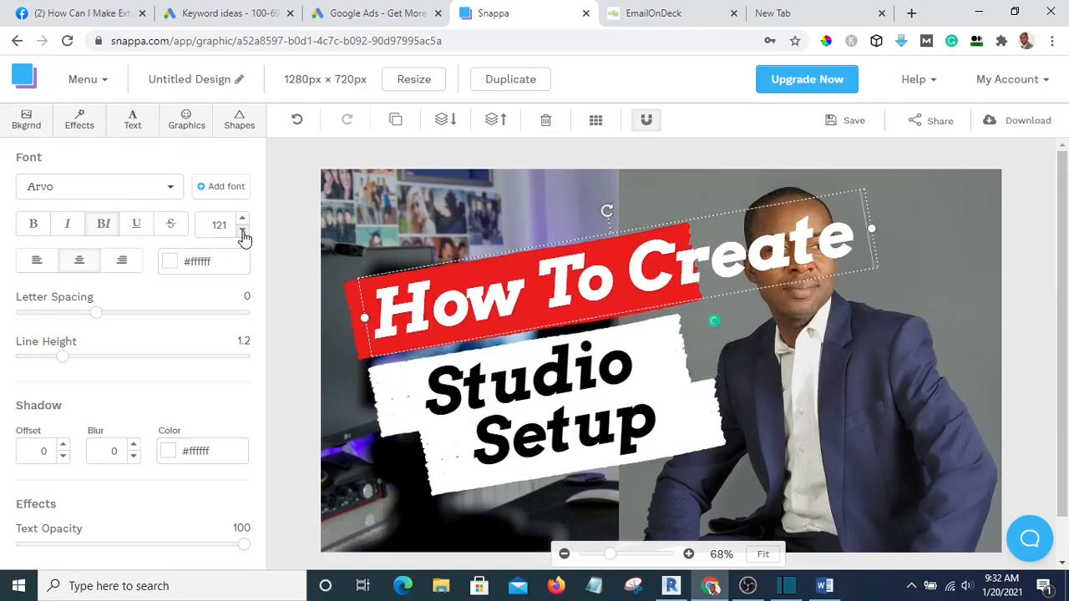
click(242, 230)
click(242, 230)
click(243, 230)
click(243, 230)
click(242, 231)
click(242, 231)
click(242, 231)
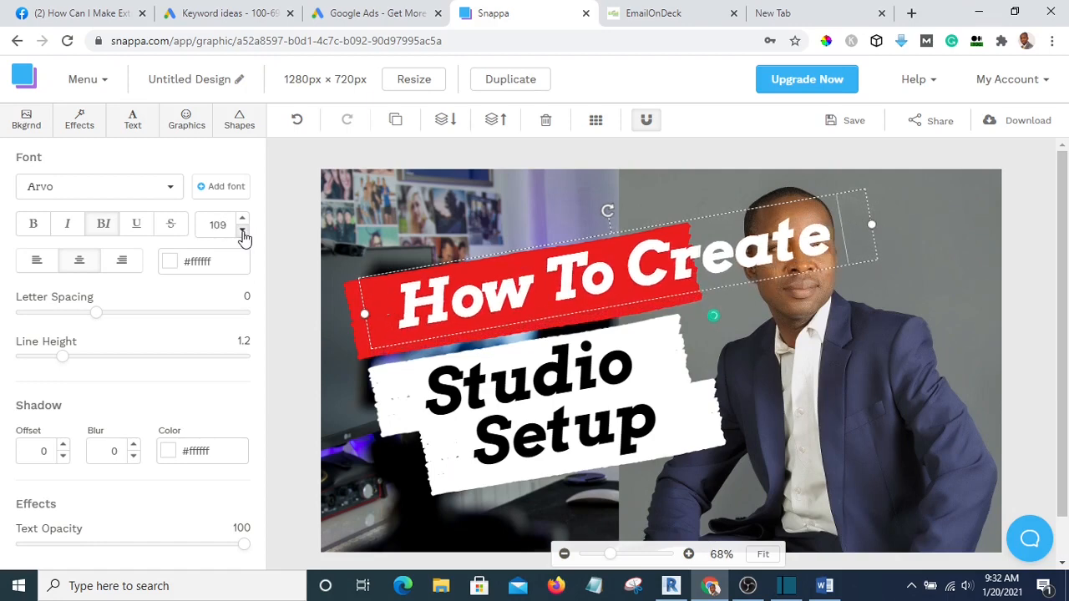
click(242, 231)
click(242, 231)
click(243, 230)
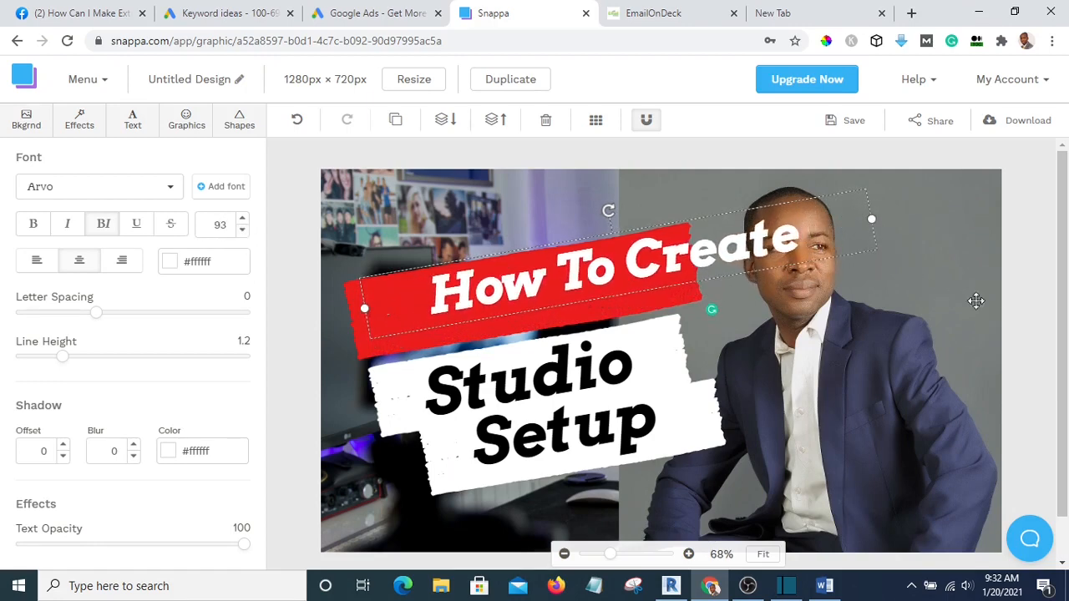
click(1038, 279)
Set How To Create letter spacing to -6 and centre it on the red banner
drag(760, 254, 682, 278)
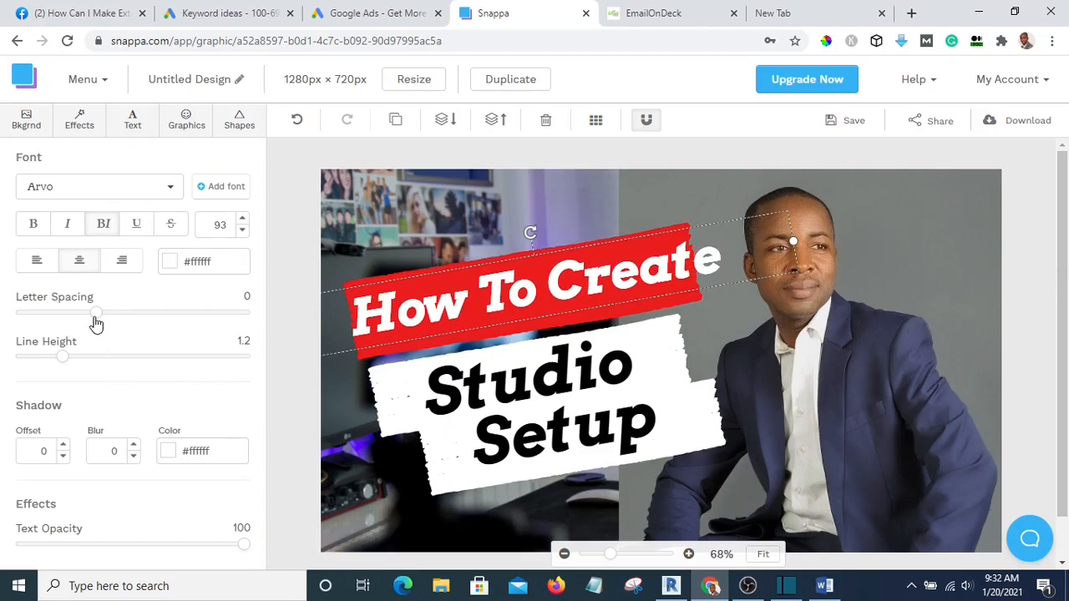
drag(96, 322, 52, 322)
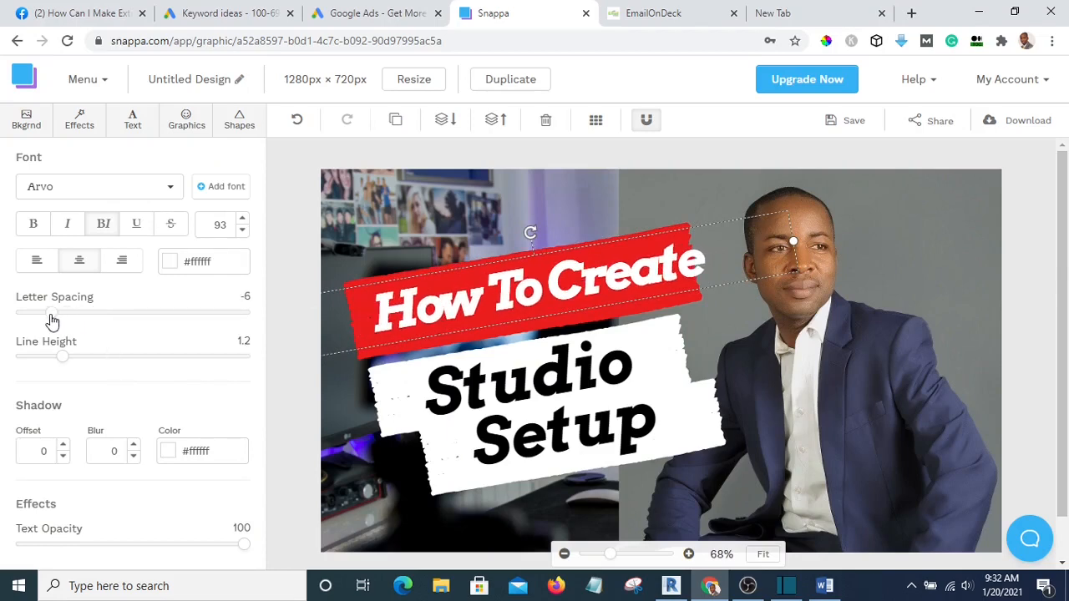
drag(629, 280, 609, 282)
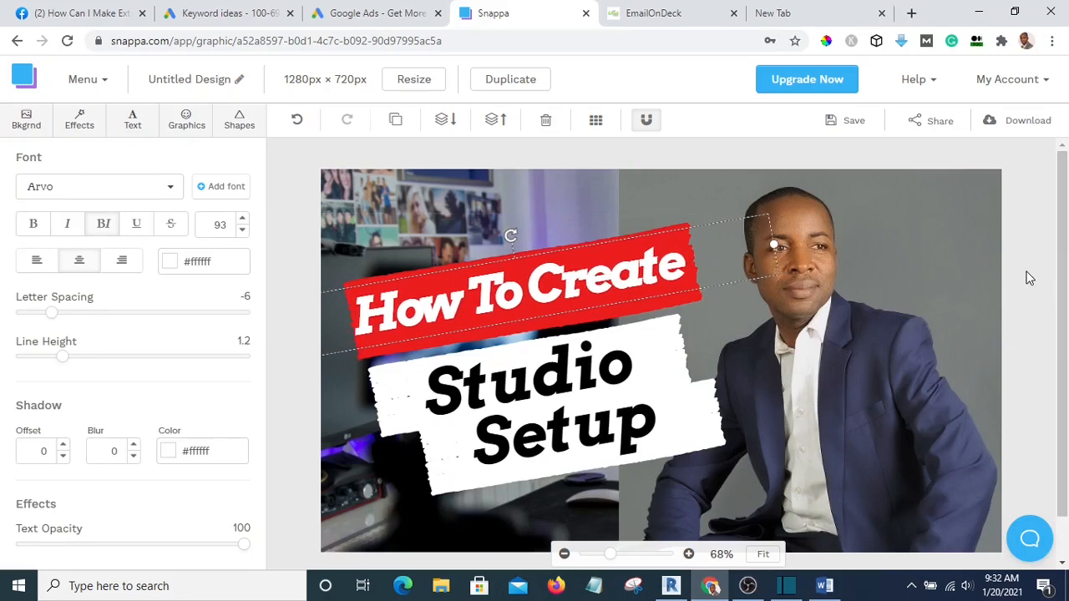
Recolour the red banner behind 'How To Create' to custom blue #1d23eb
click(696, 315)
click(688, 294)
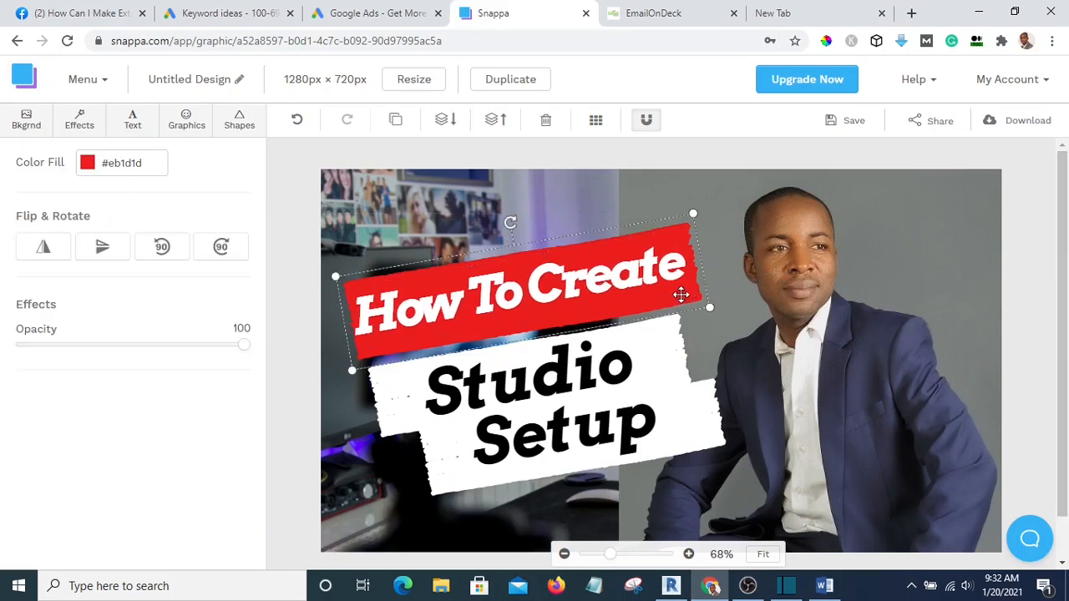
click(89, 164)
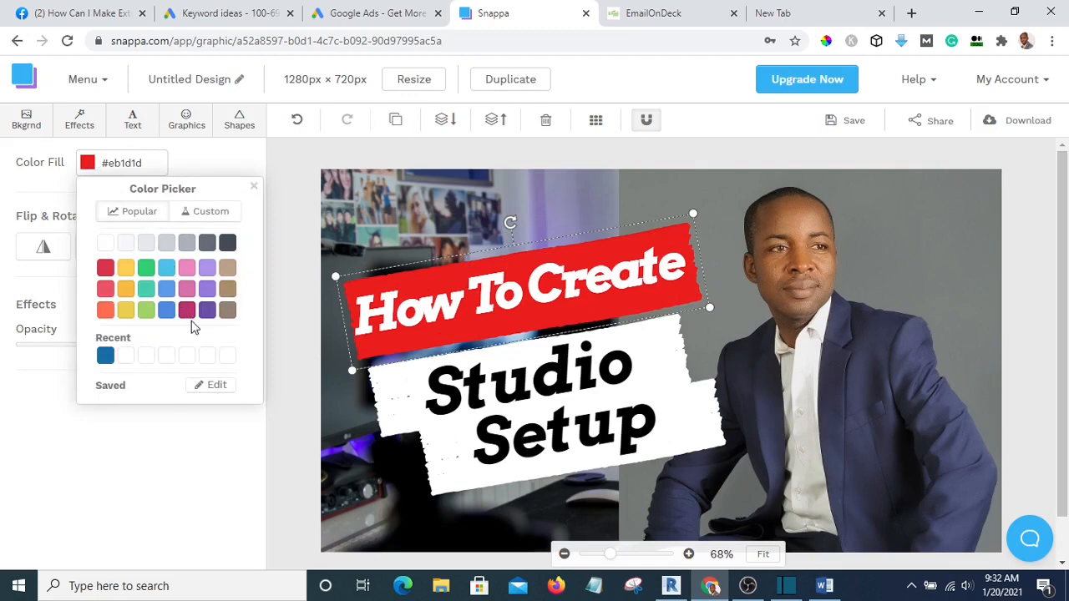
click(207, 213)
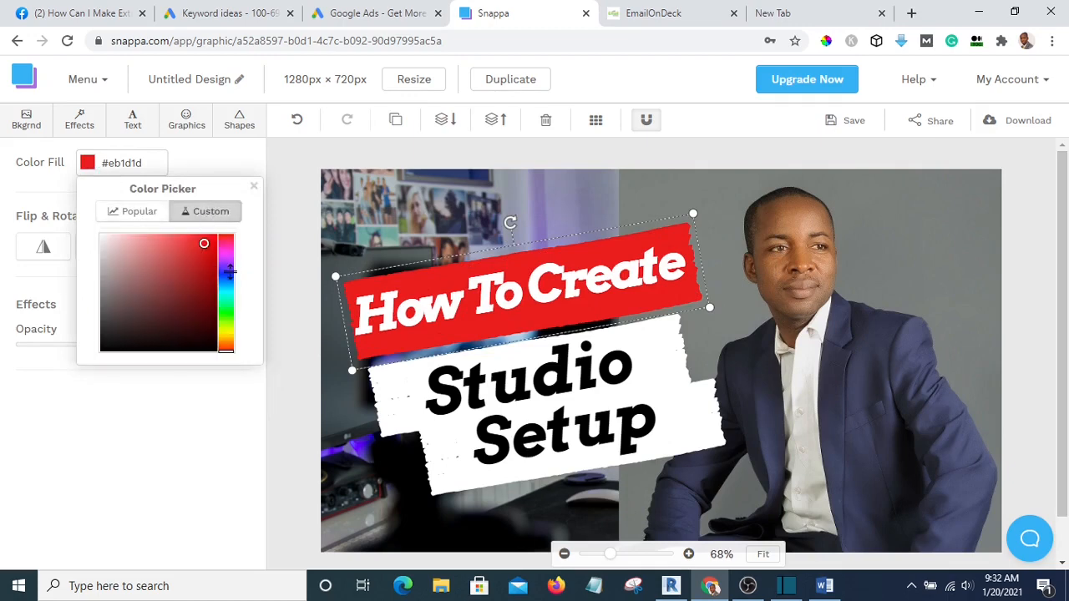
click(228, 272)
drag(227, 272, 228, 274)
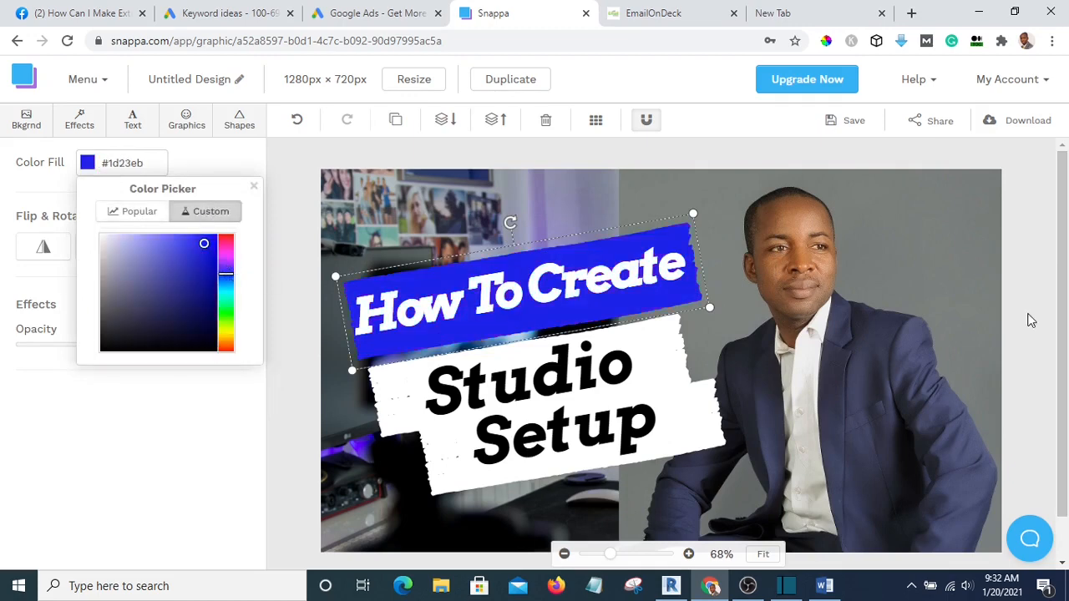
click(1033, 317)
click(576, 370)
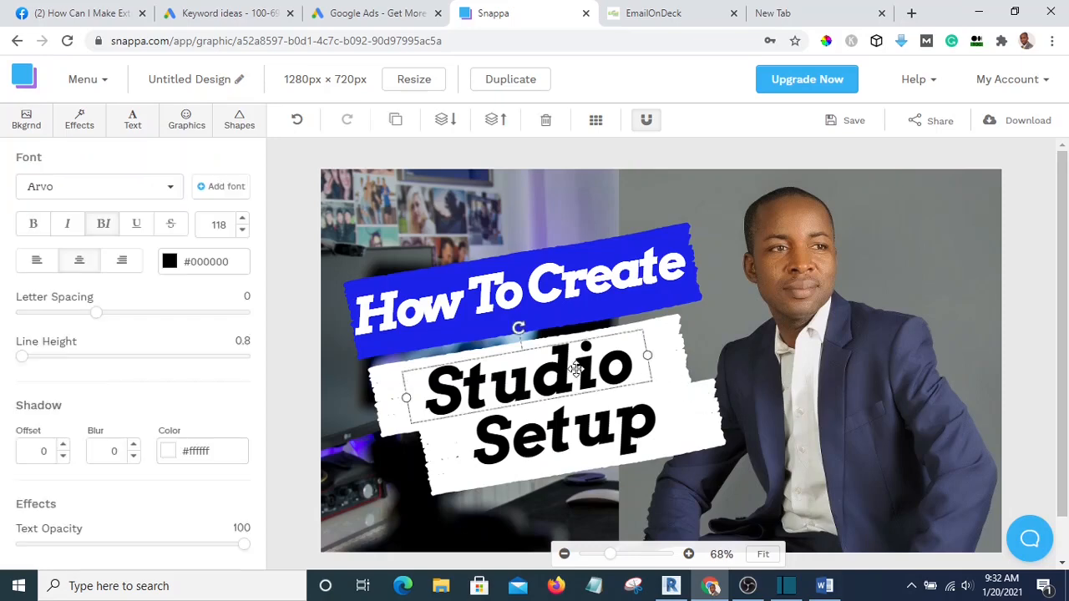
Replace the word 'Studio' with 'Youtube' and shift it left on the white banner
double_click(576, 370)
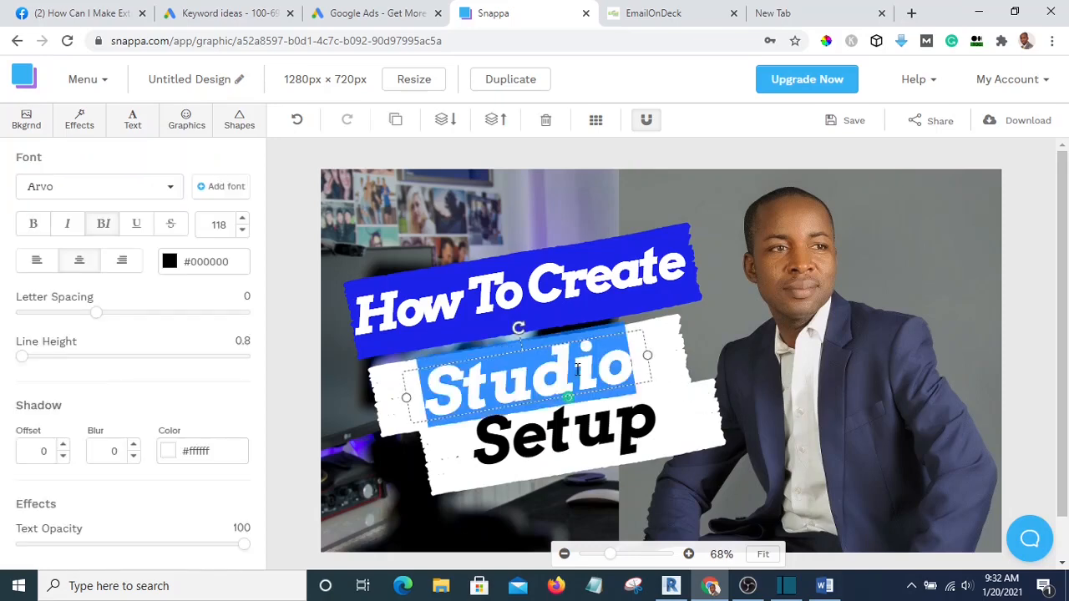
text(Yout)
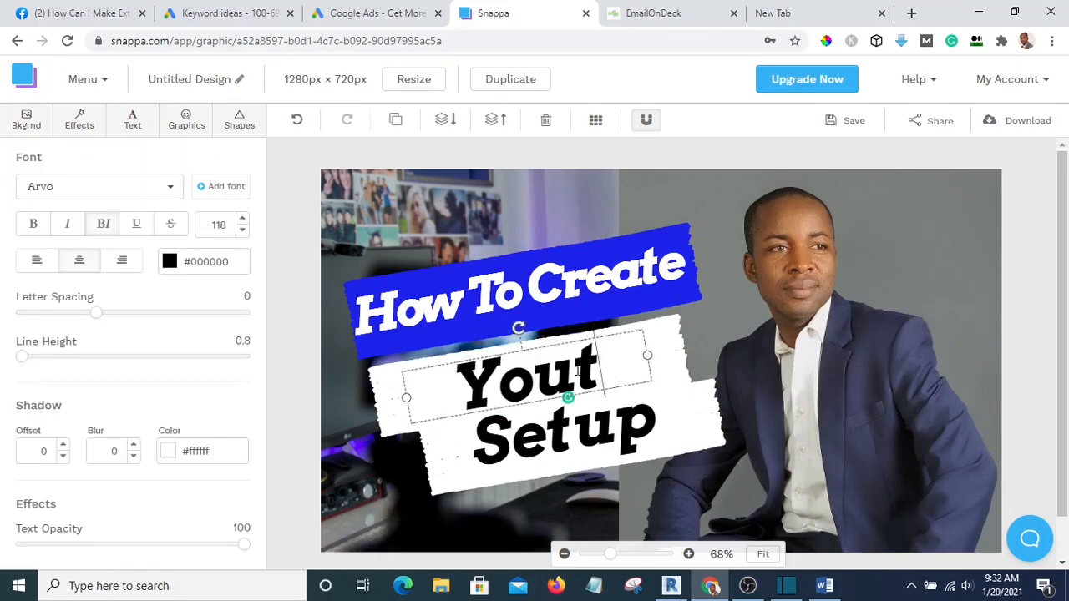
text(ub)
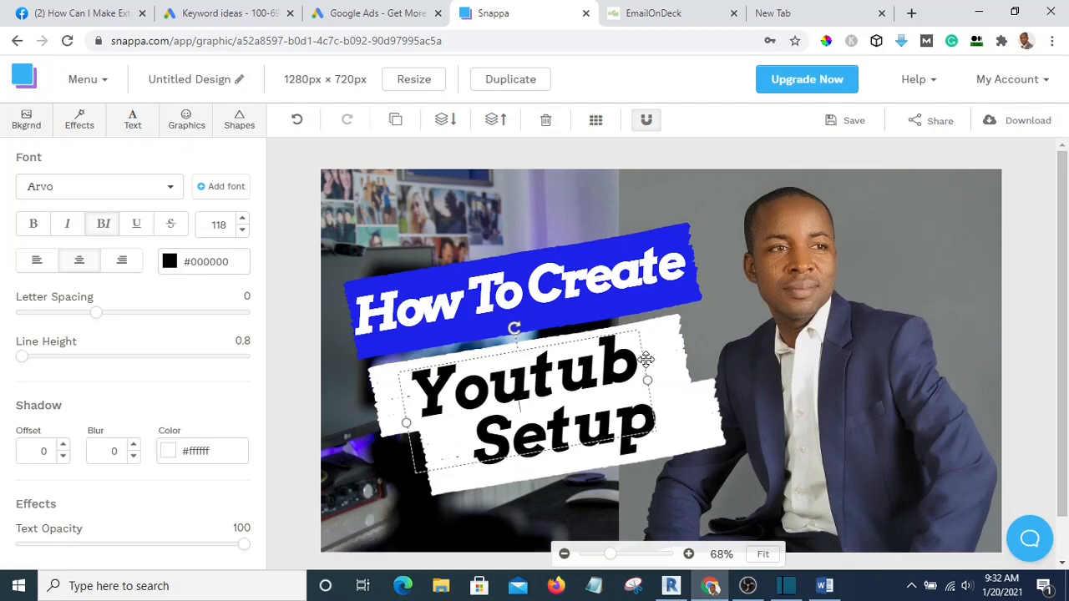
text(ee)
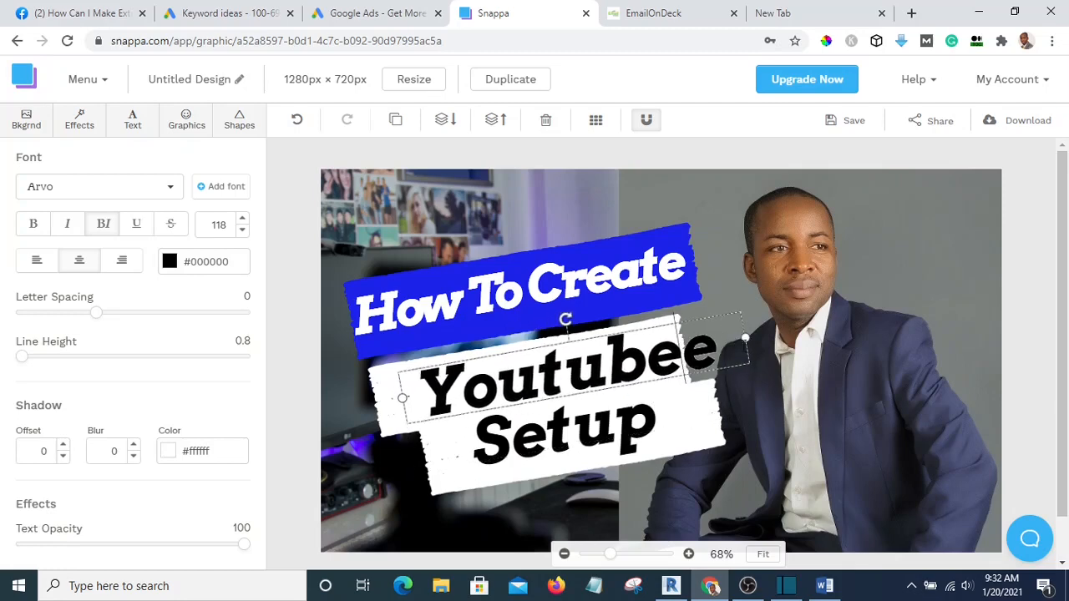
key(BackSpace)
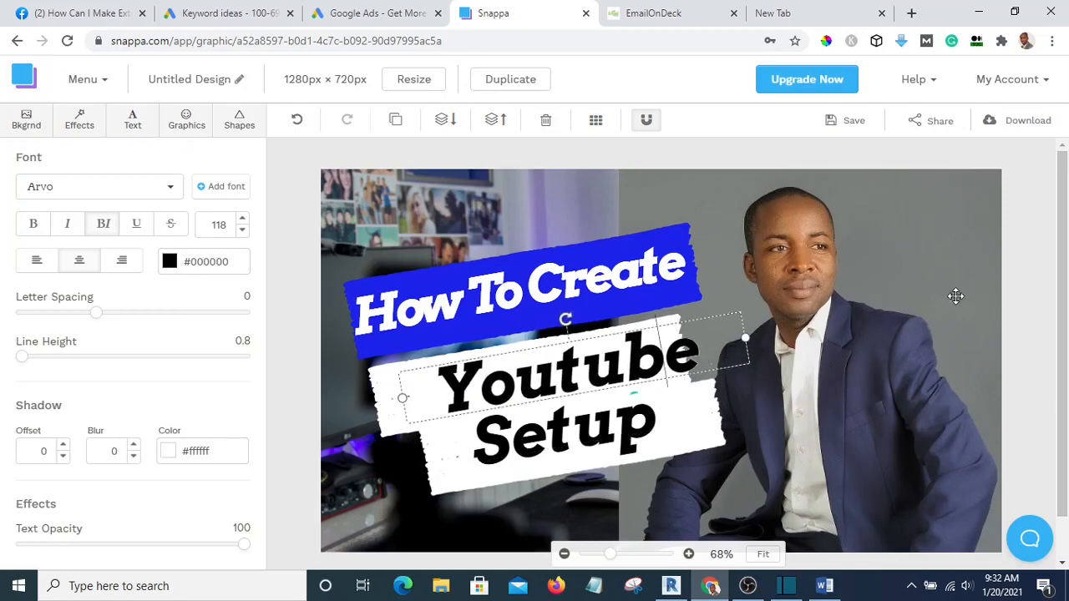
click(981, 286)
drag(635, 355, 601, 358)
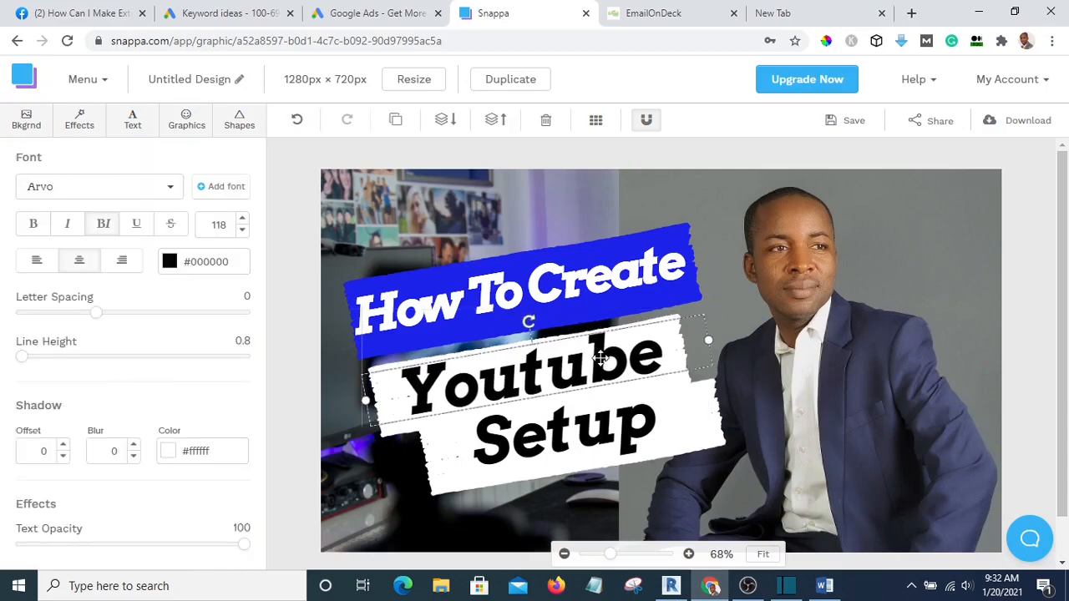
Replace 'Setup' with 'Thumnail', widening its text box so it fits one line
click(1034, 315)
drag(566, 431, 562, 447)
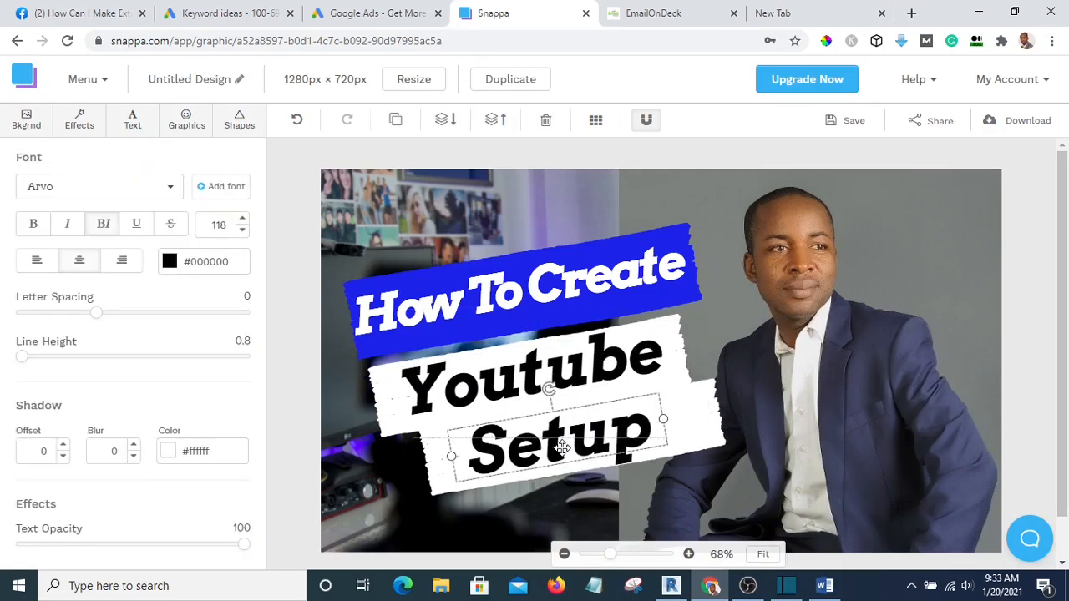
double_click(562, 447)
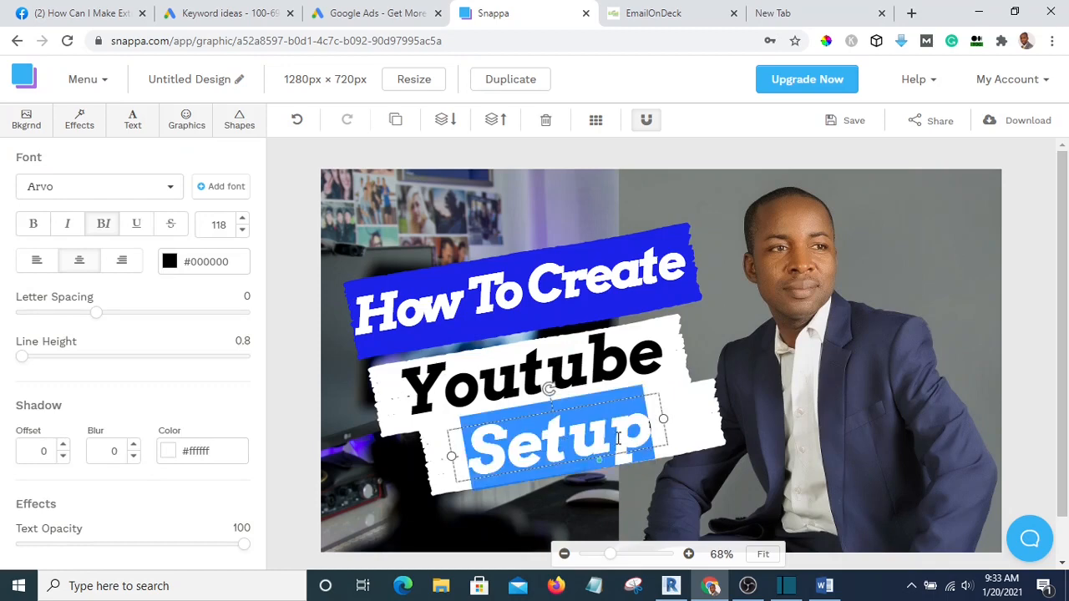
text(Thum)
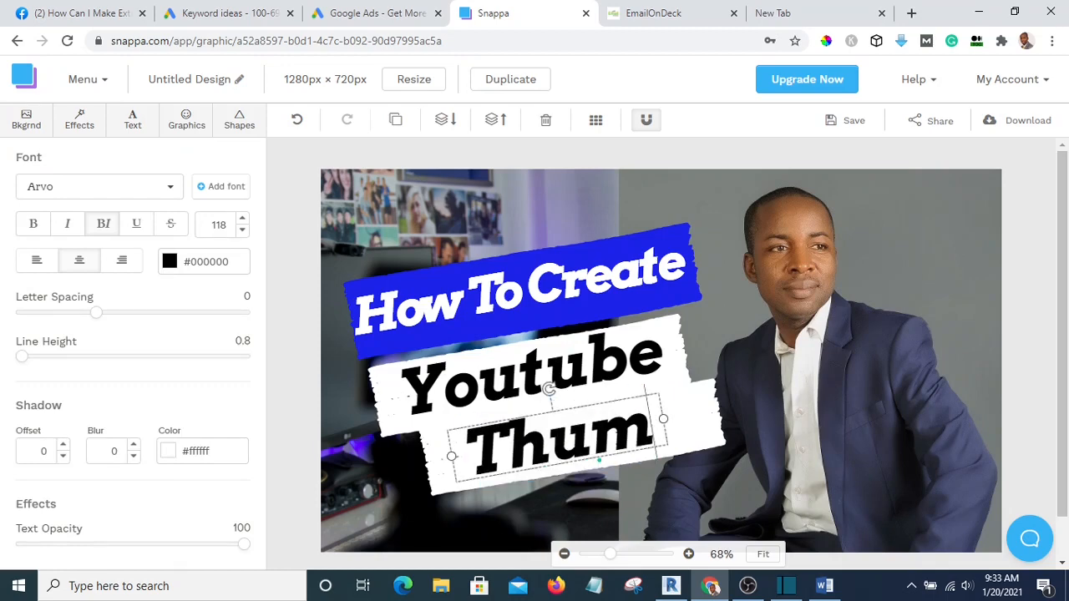
text(nail)
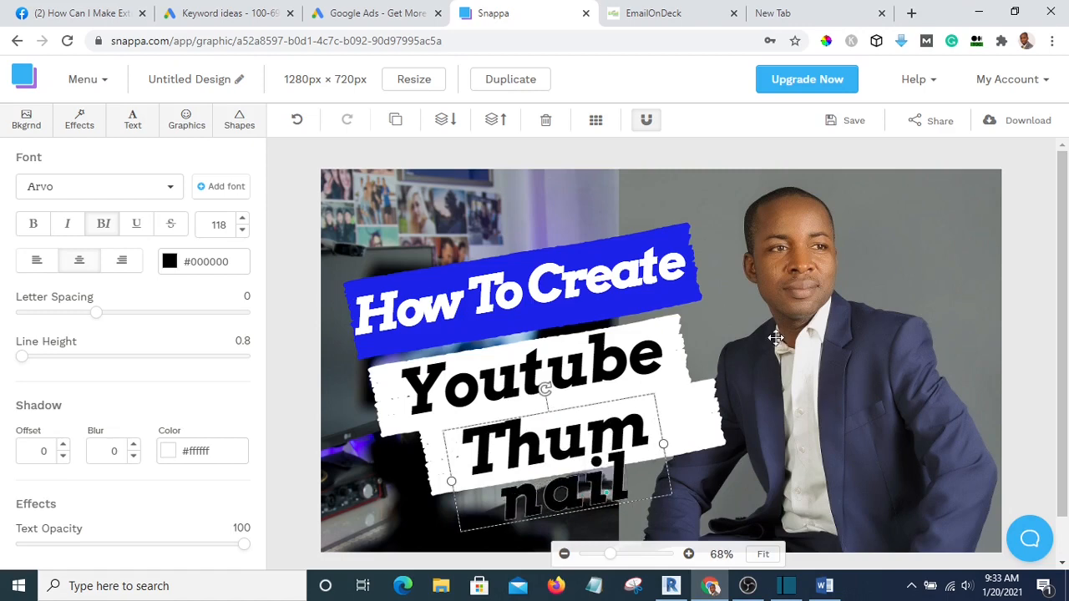
drag(663, 445, 783, 397)
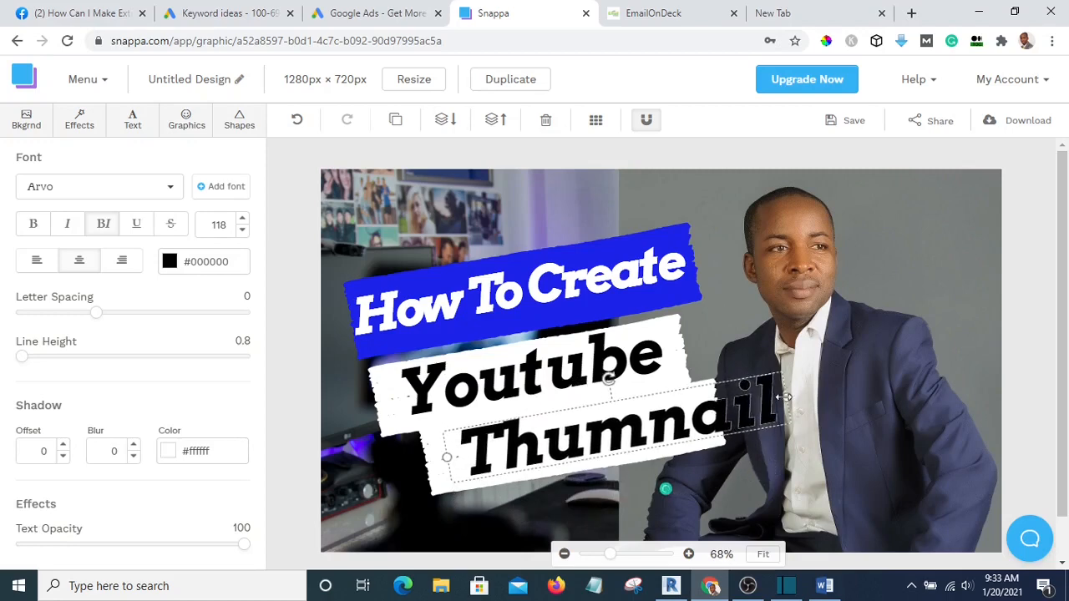
click(1005, 337)
drag(674, 427, 641, 439)
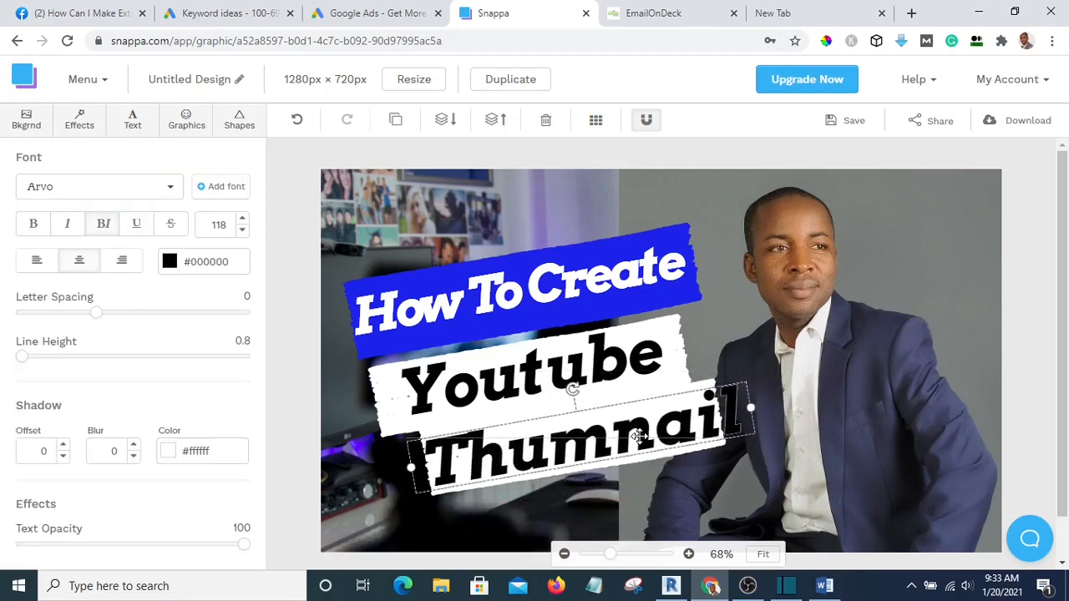
Shrink 'Thumnail' to size 95 and re-centre it on the lower white banner
click(241, 232)
click(241, 232)
click(241, 232)
click(242, 232)
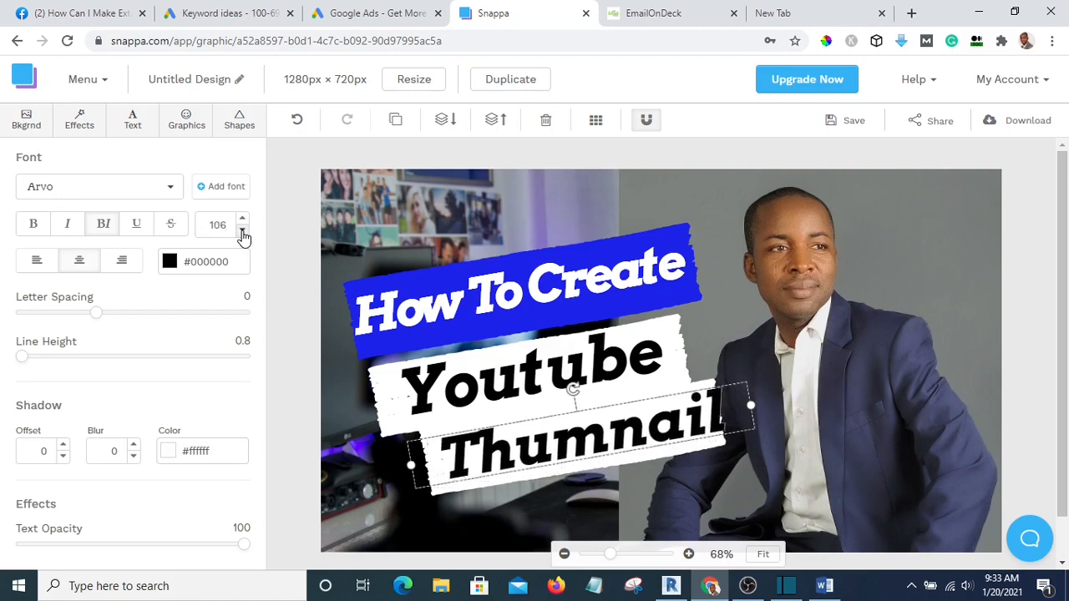
click(241, 232)
click(241, 232)
click(242, 232)
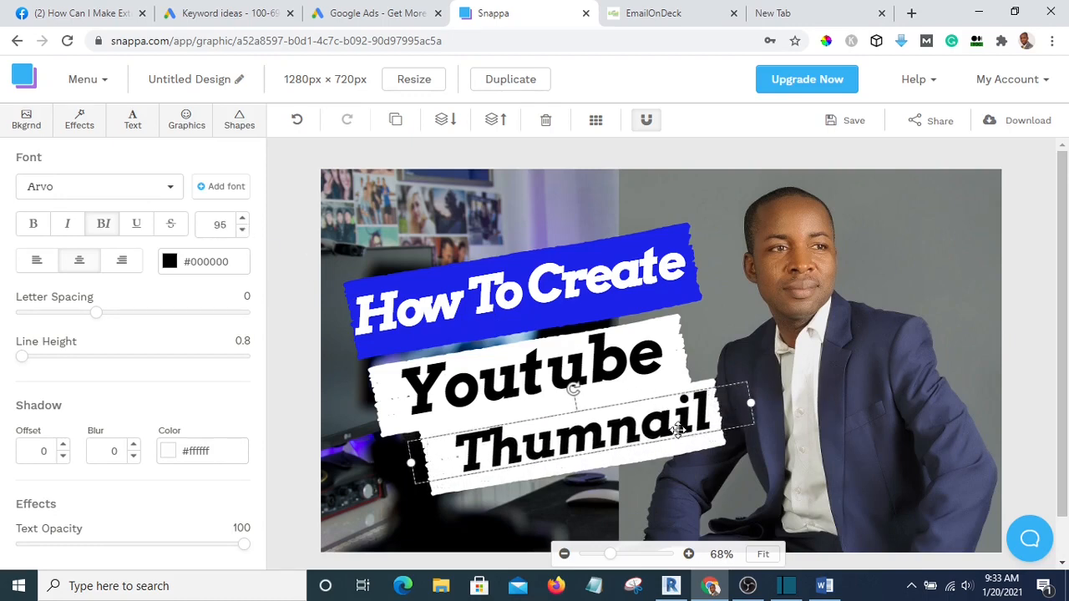
drag(678, 430, 655, 437)
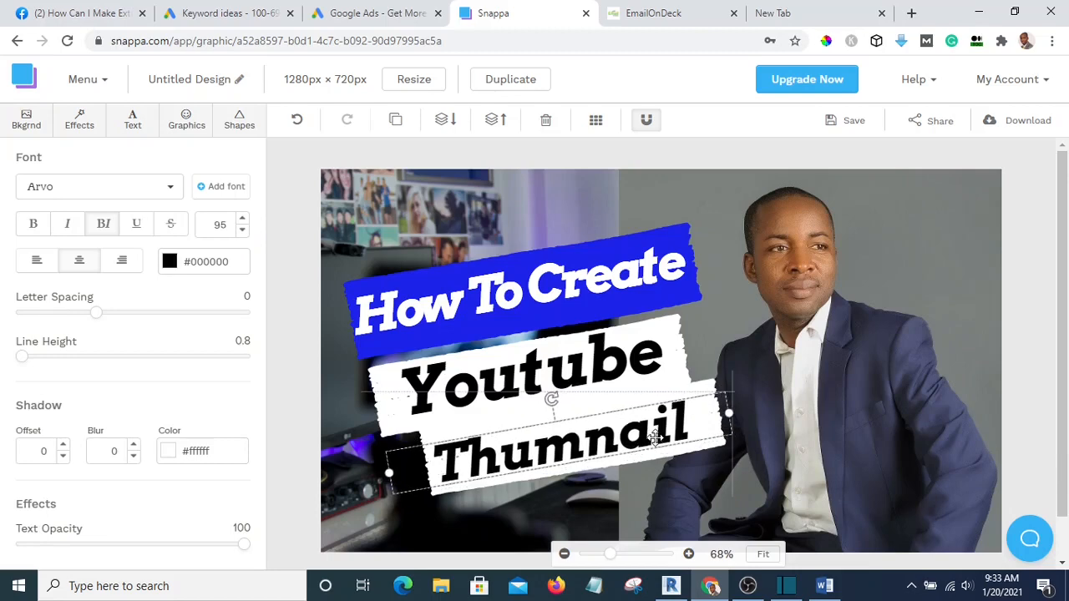
click(1032, 337)
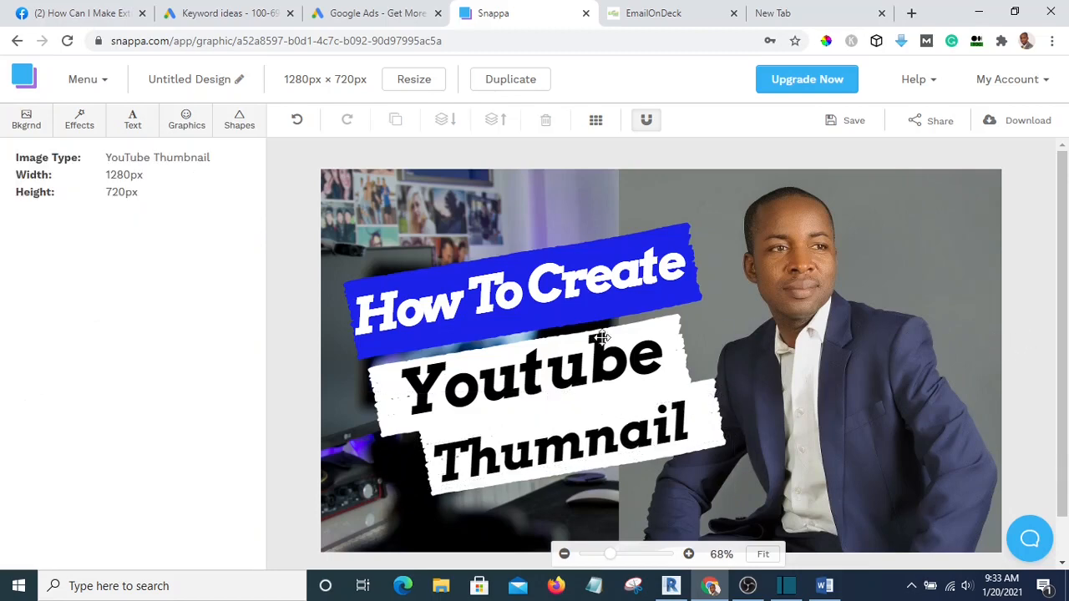
Extend the middle text to 'Youtube Video' and drag the 'Thumnail' banner lower
click(559, 365)
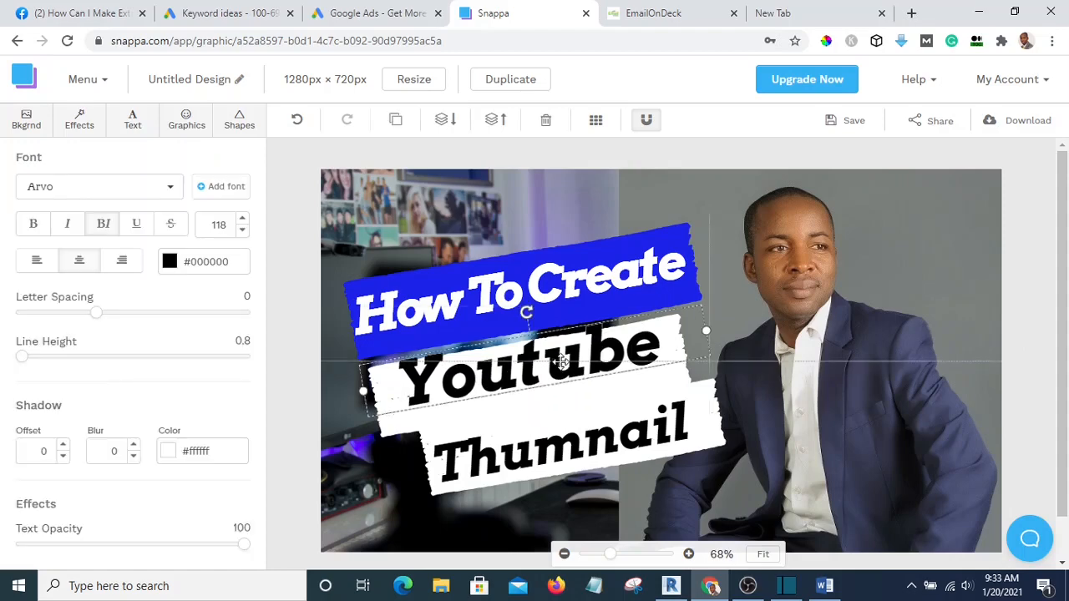
double_click(640, 358)
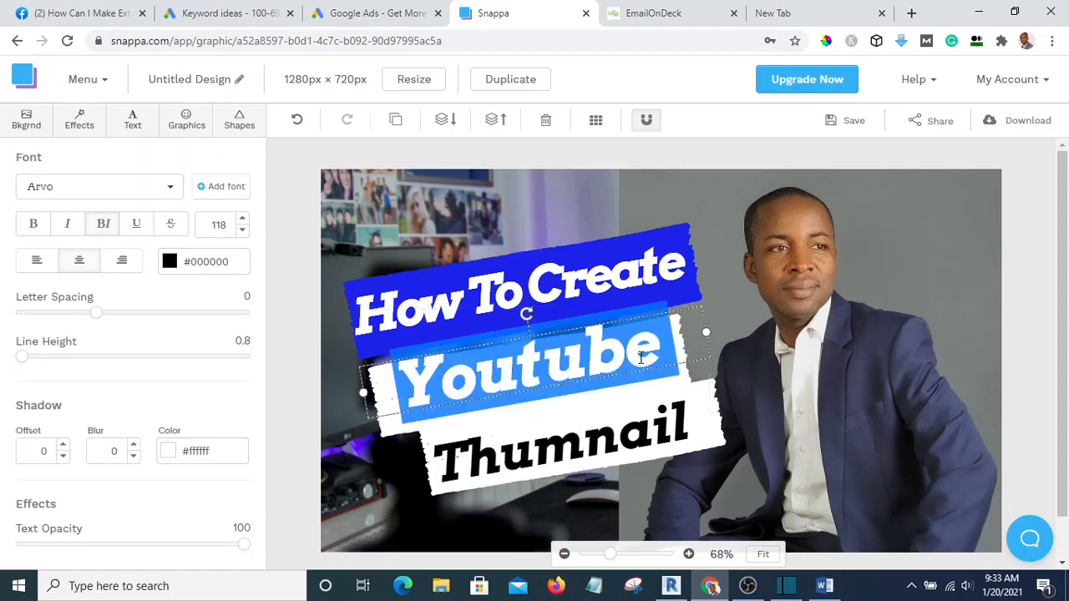
click(1019, 310)
click(632, 345)
double_click(632, 345)
click(659, 351)
text(Video)
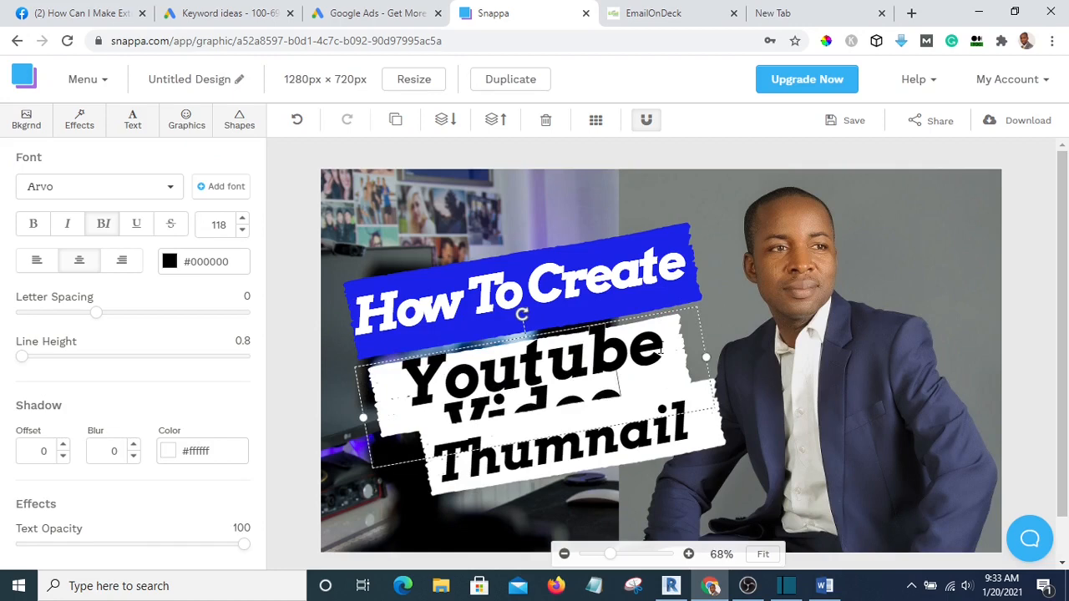
text(s)
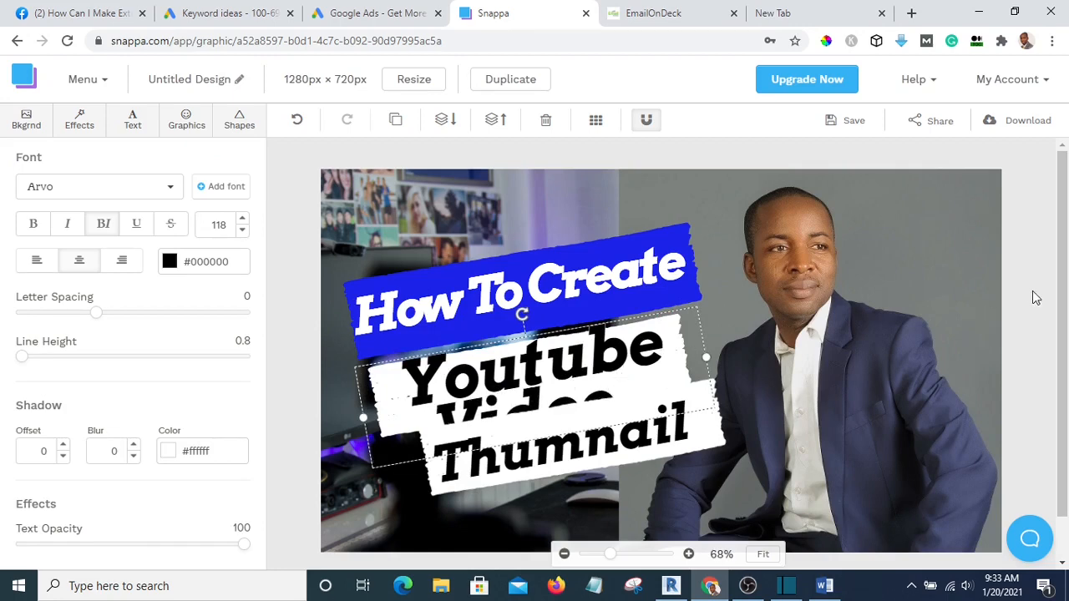
click(1017, 324)
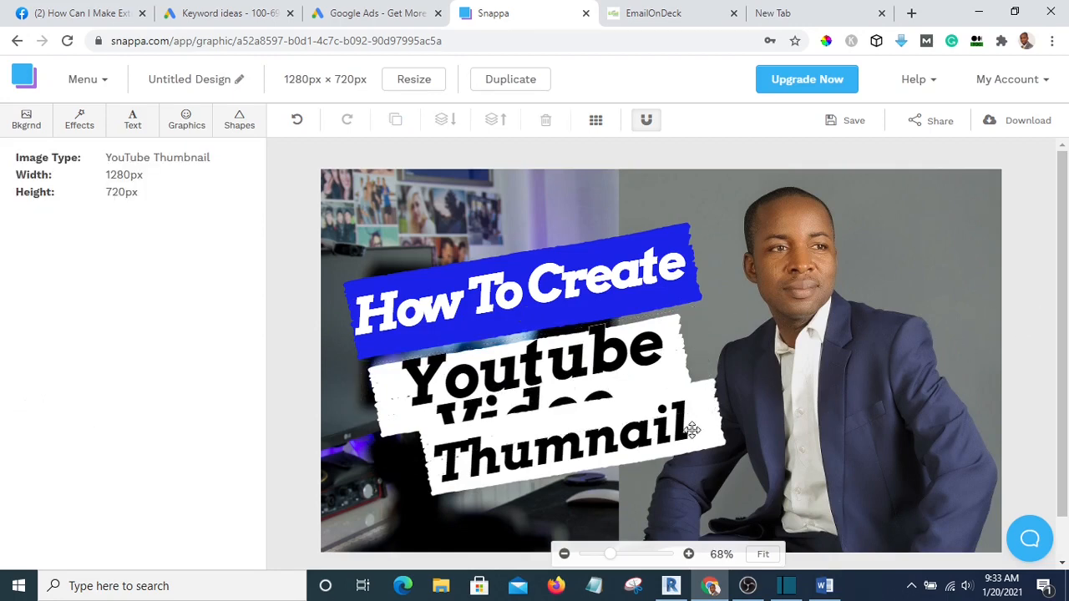
drag(698, 429, 695, 472)
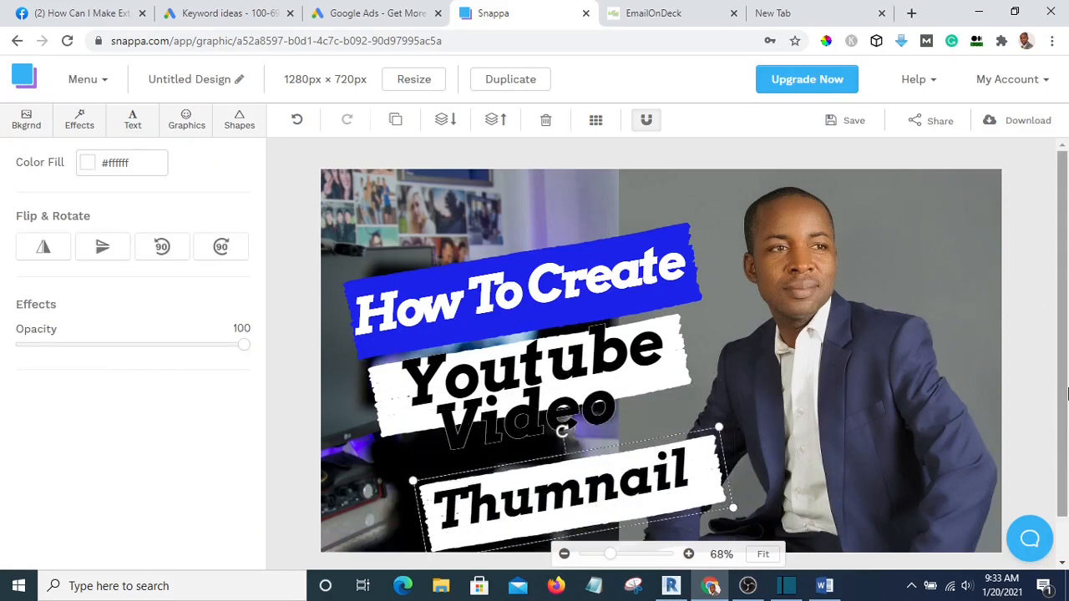
Lift the 'Youtube Video' text aside, then move down and enlarge the white middle banner
click(1019, 385)
click(675, 376)
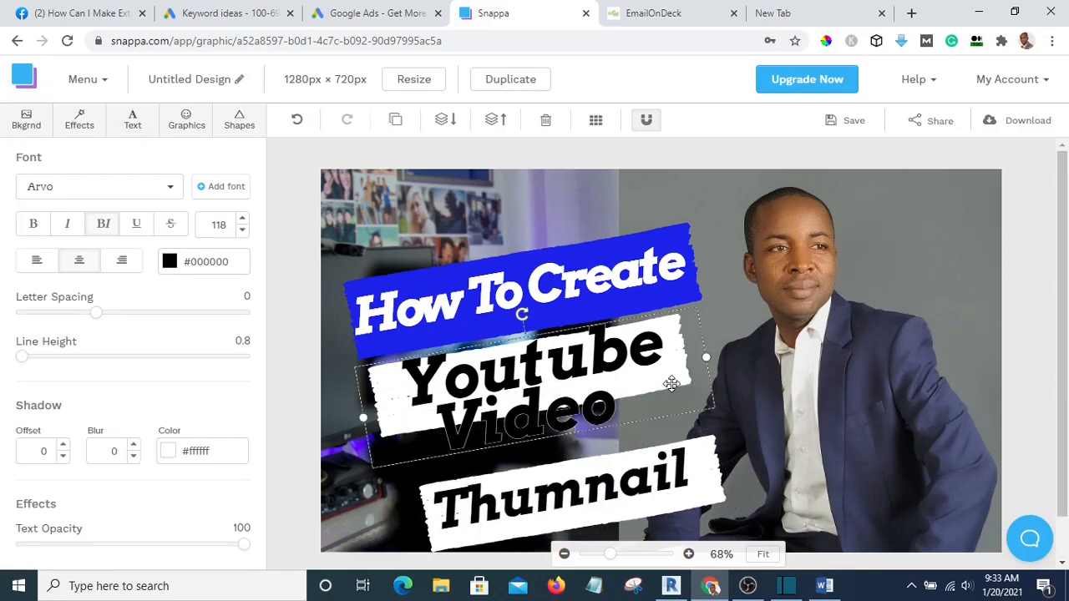
drag(673, 381, 669, 339)
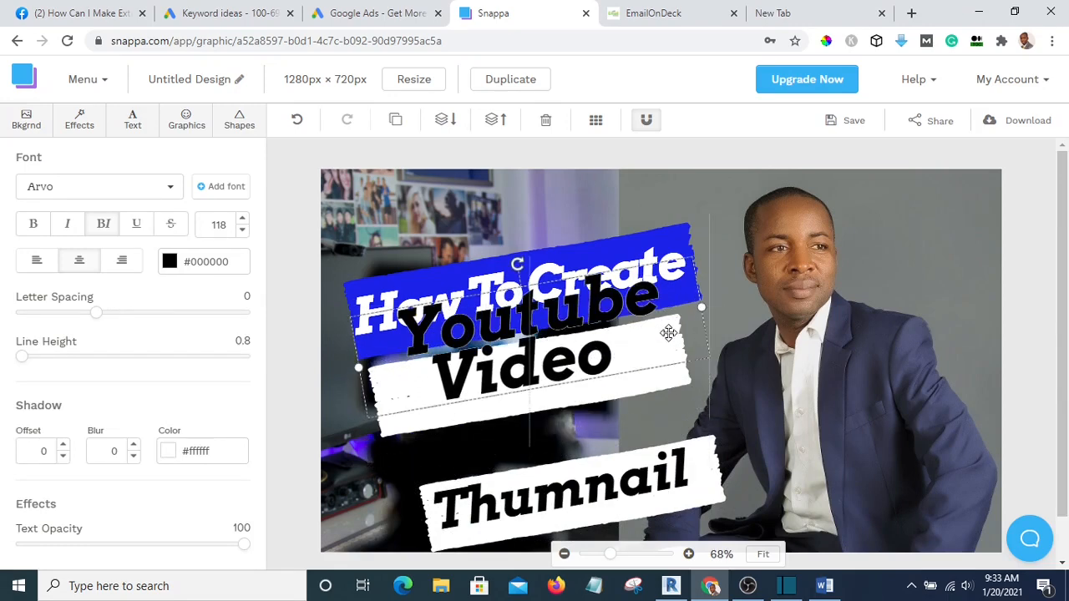
click(653, 389)
drag(654, 385, 661, 406)
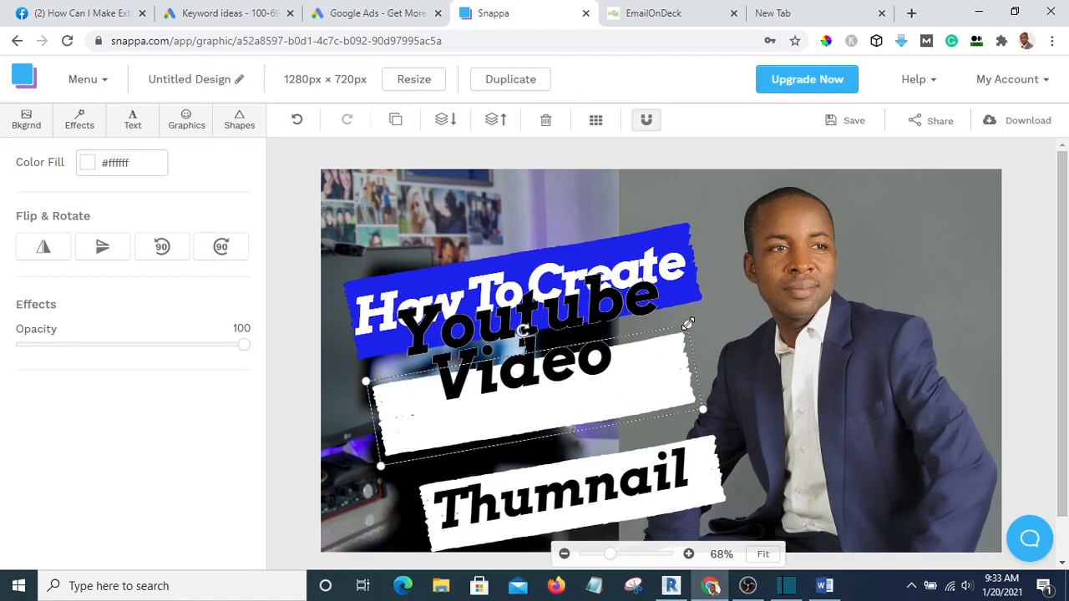
drag(688, 324, 752, 229)
drag(687, 377, 654, 388)
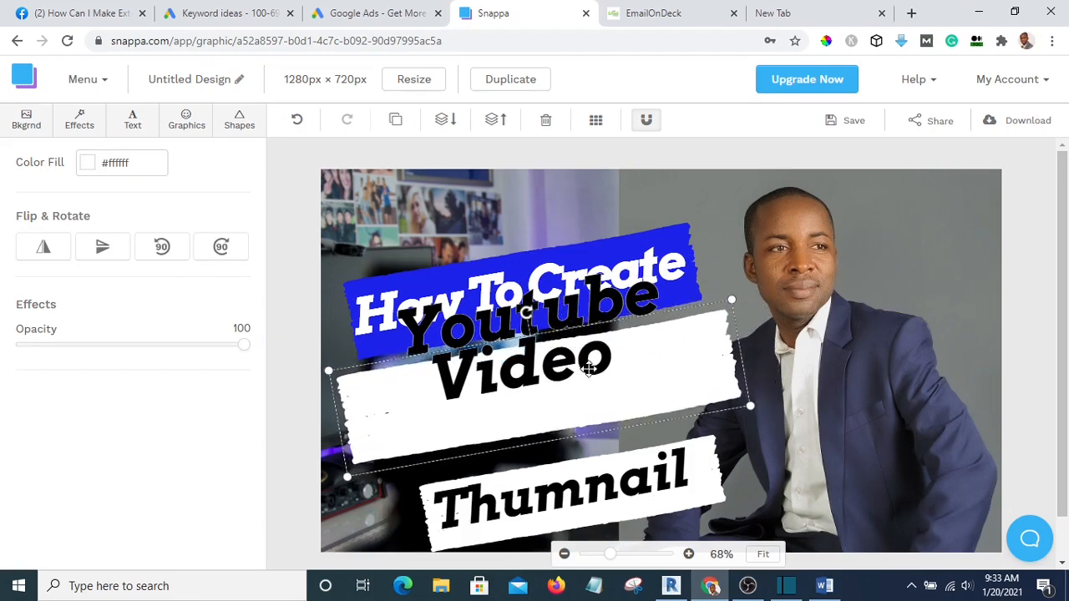
Place 'Youtube Video' on the banner as a single line at size 97
drag(589, 369, 592, 406)
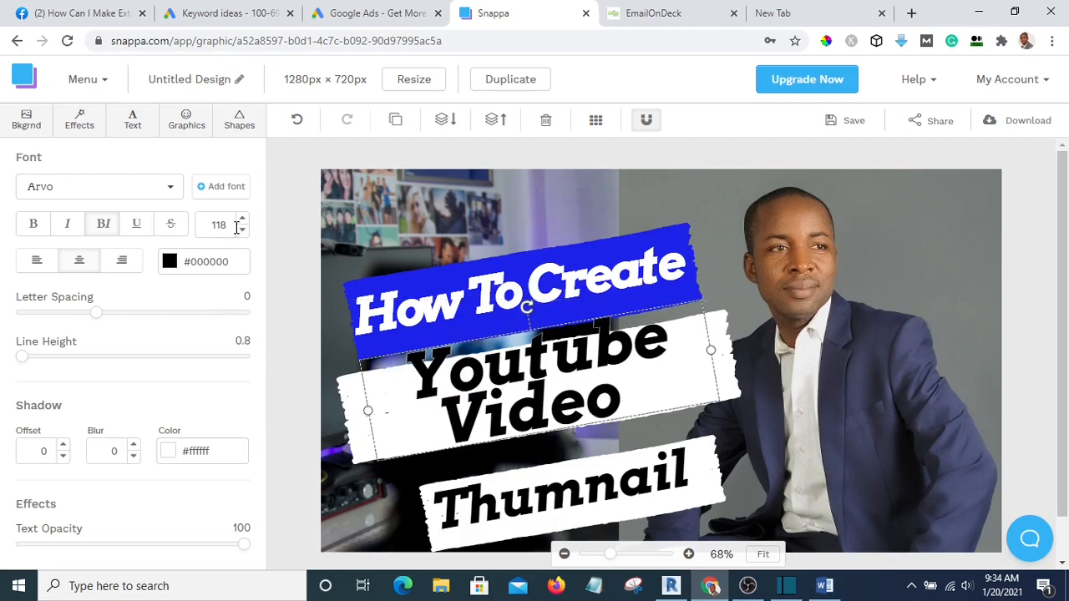
drag(242, 230, 242, 230)
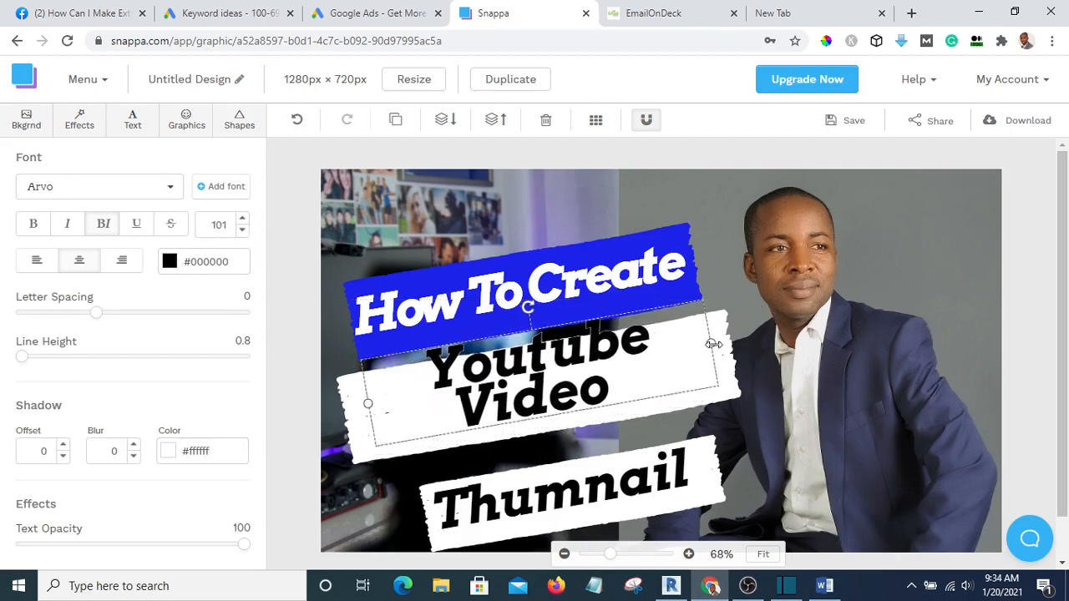
drag(713, 344, 869, 297)
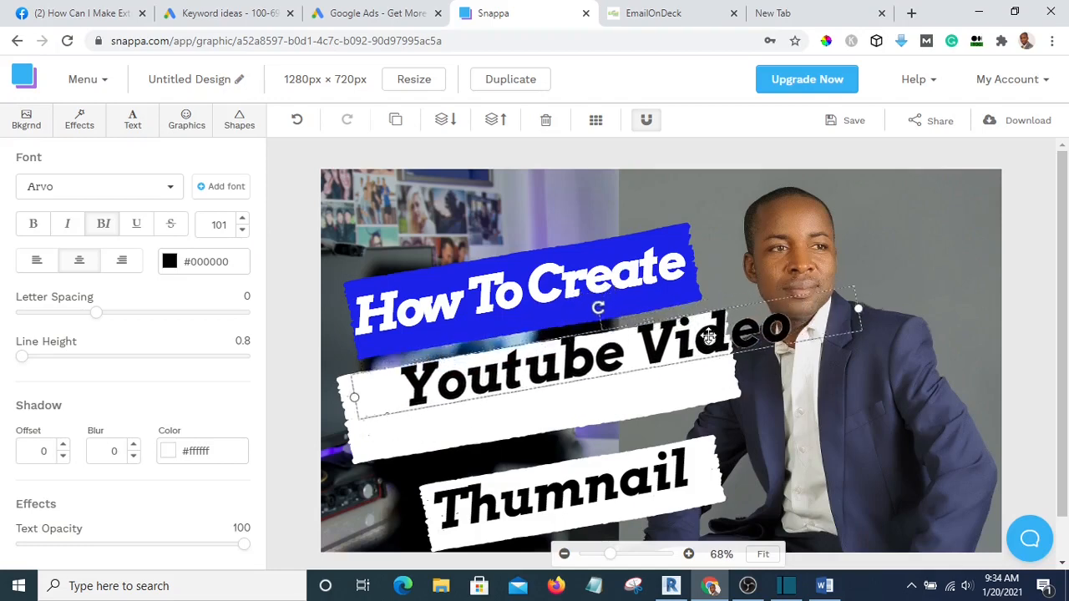
drag(708, 336, 653, 364)
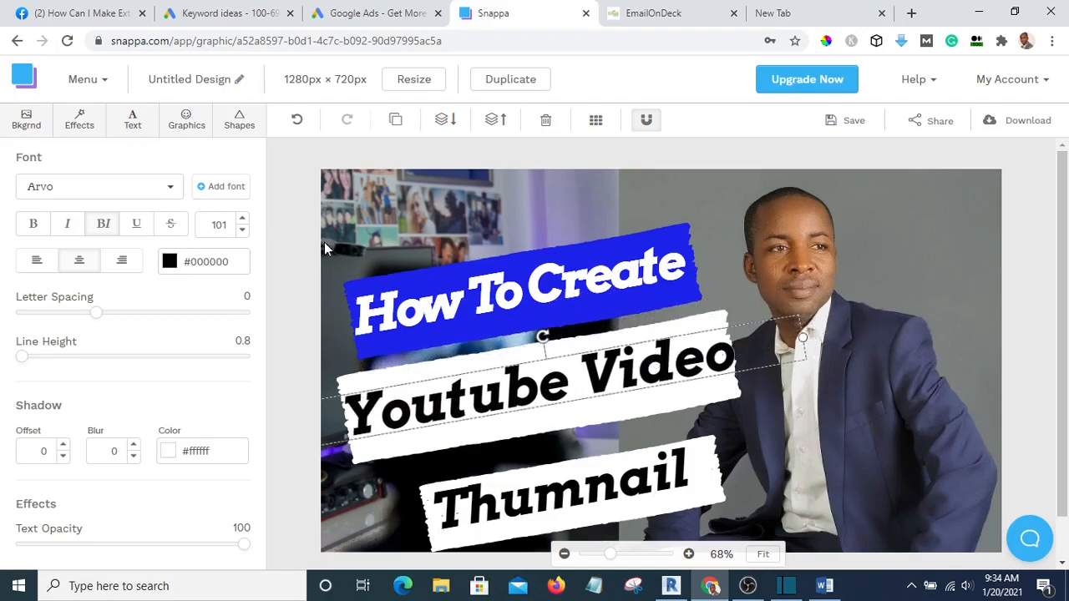
click(241, 233)
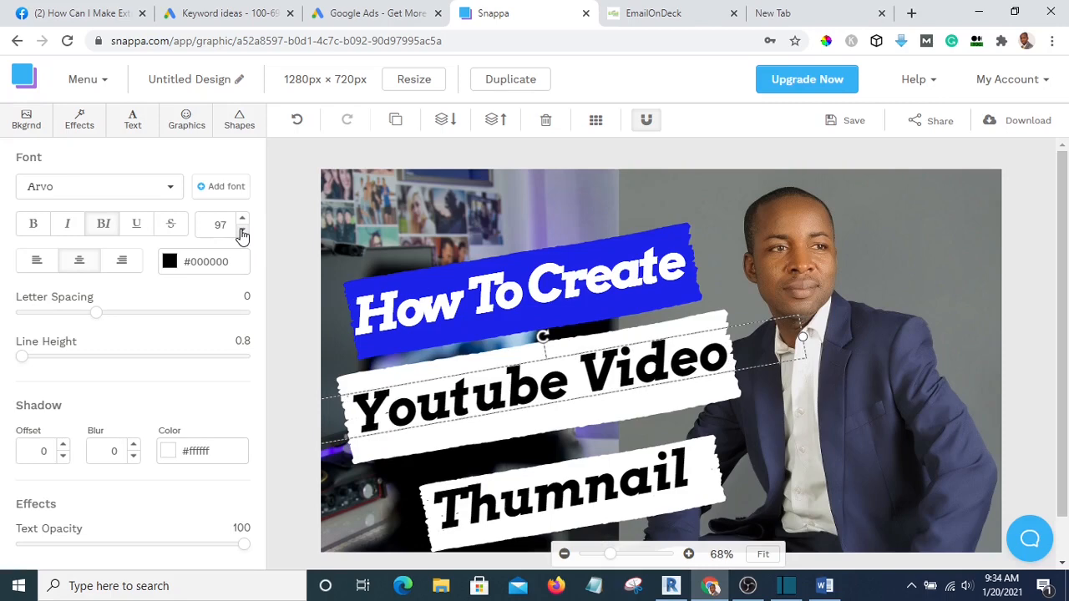
click(1014, 298)
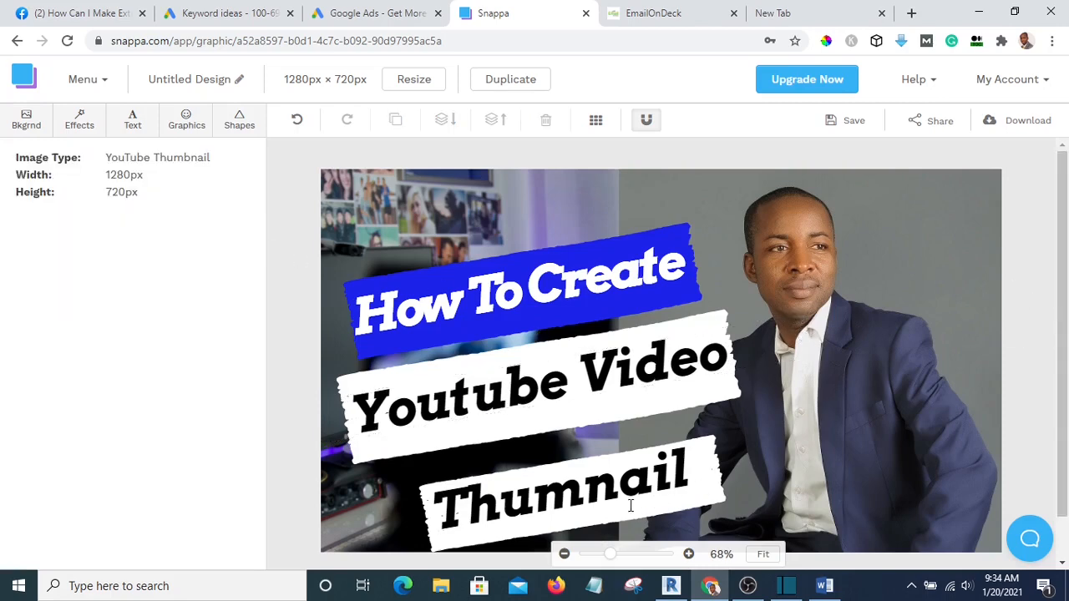
Shift the 'Thumnail' text and its white banner slightly up
drag(700, 471, 699, 455)
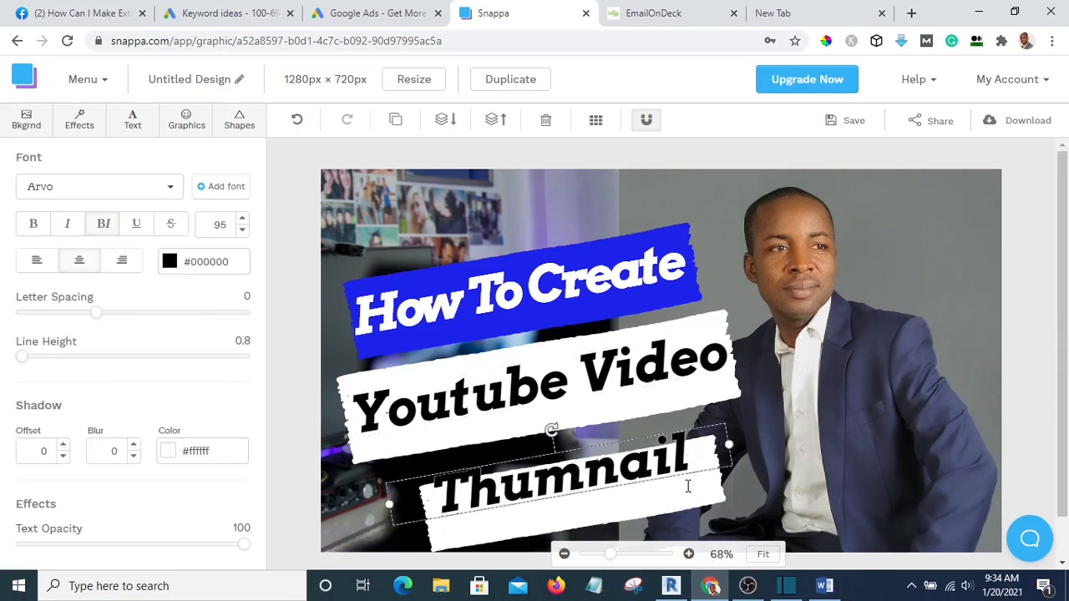
drag(683, 507, 677, 484)
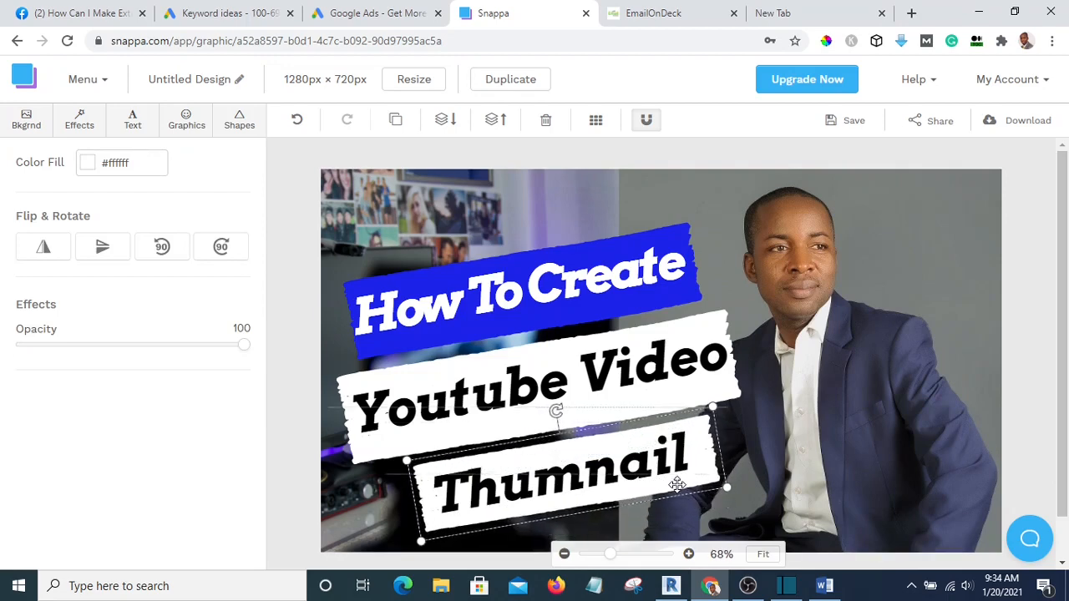
click(887, 332)
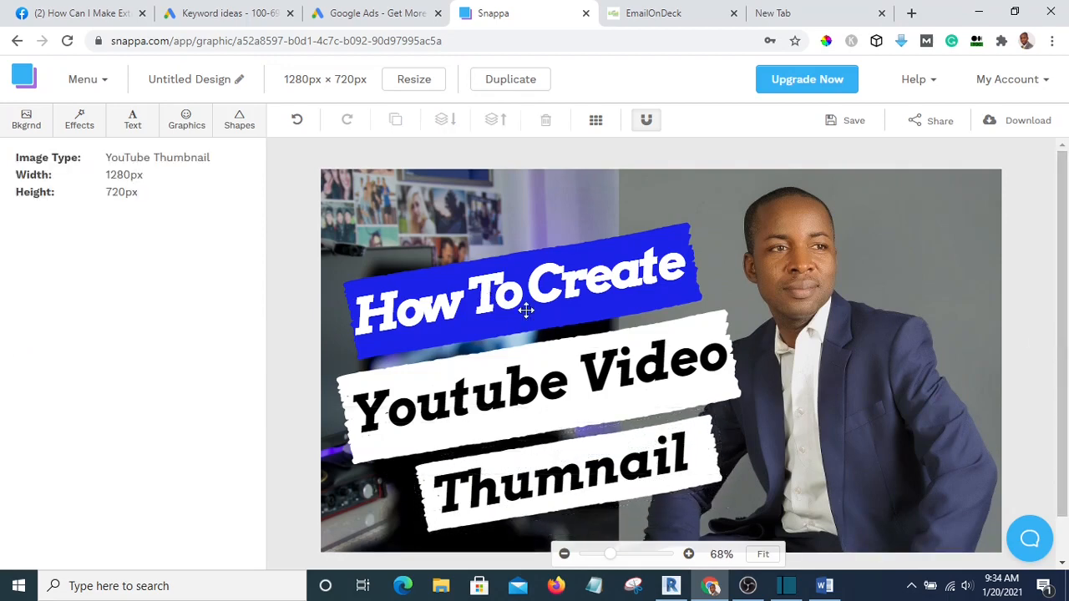
Stretch the blue banner wider toward the portrait, then return 'How To Create' onto it
click(690, 277)
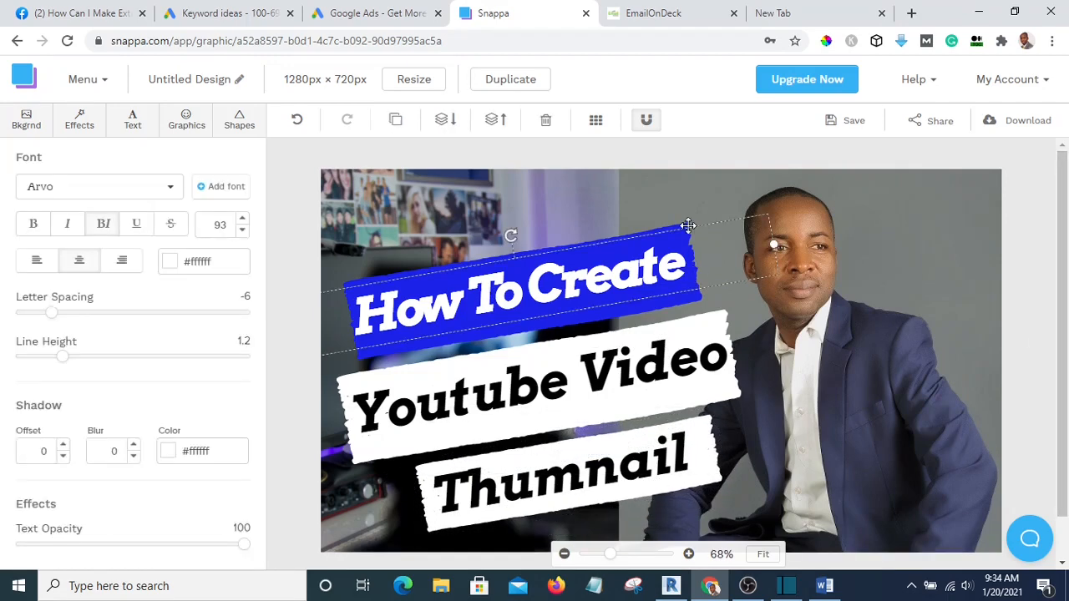
click(1011, 269)
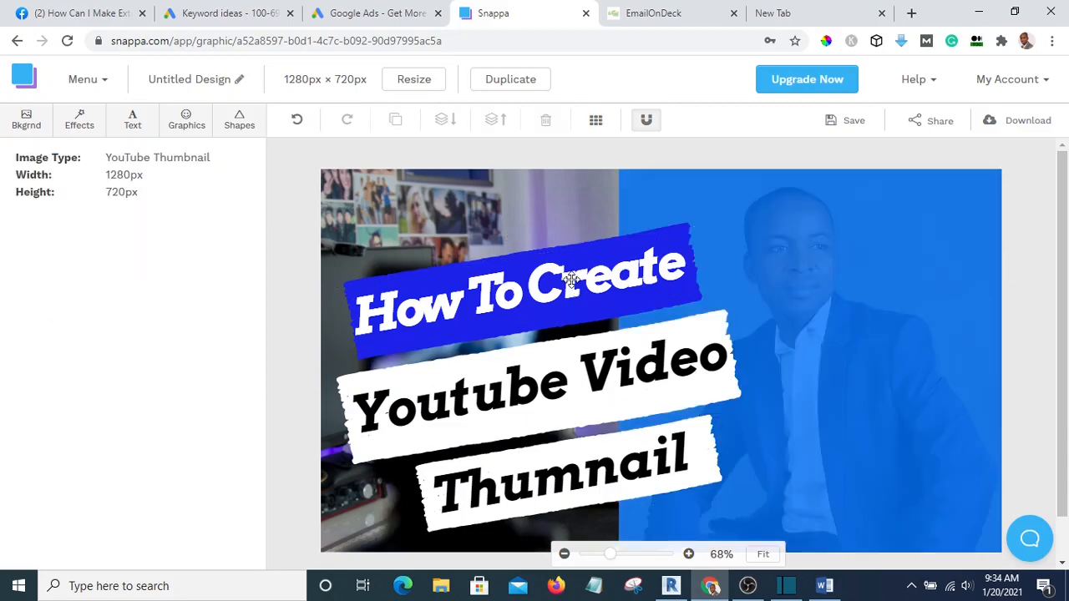
click(571, 279)
drag(571, 279, 546, 208)
click(551, 276)
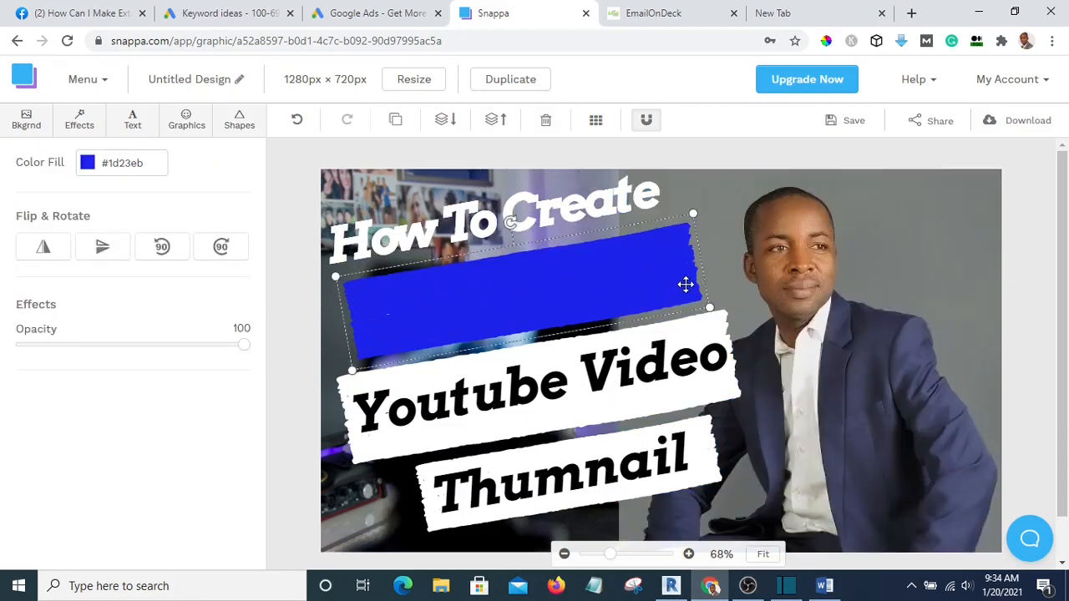
drag(694, 212, 731, 196)
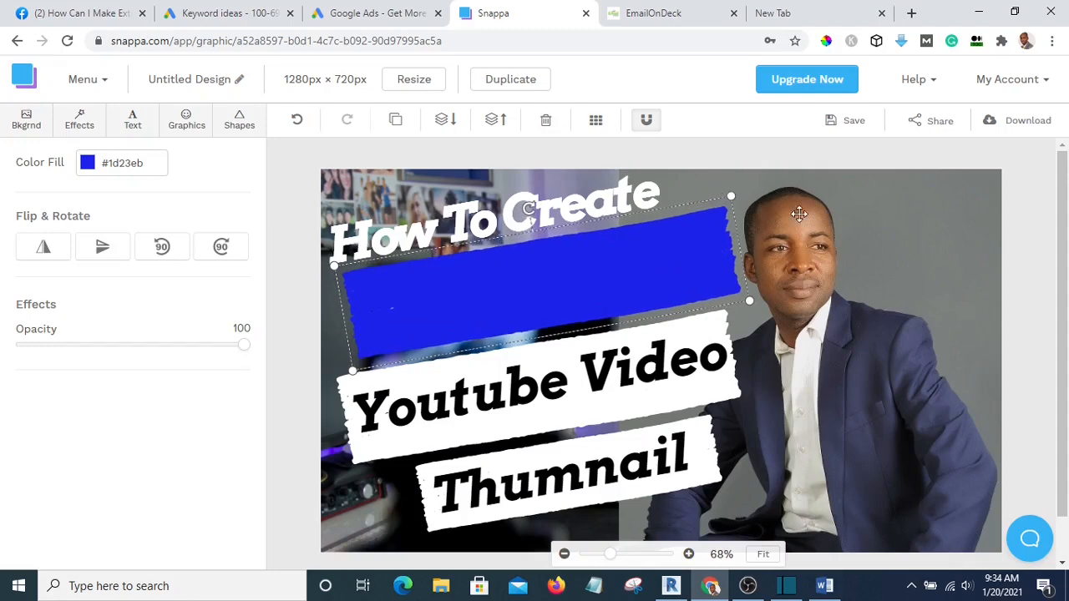
drag(568, 201, 598, 259)
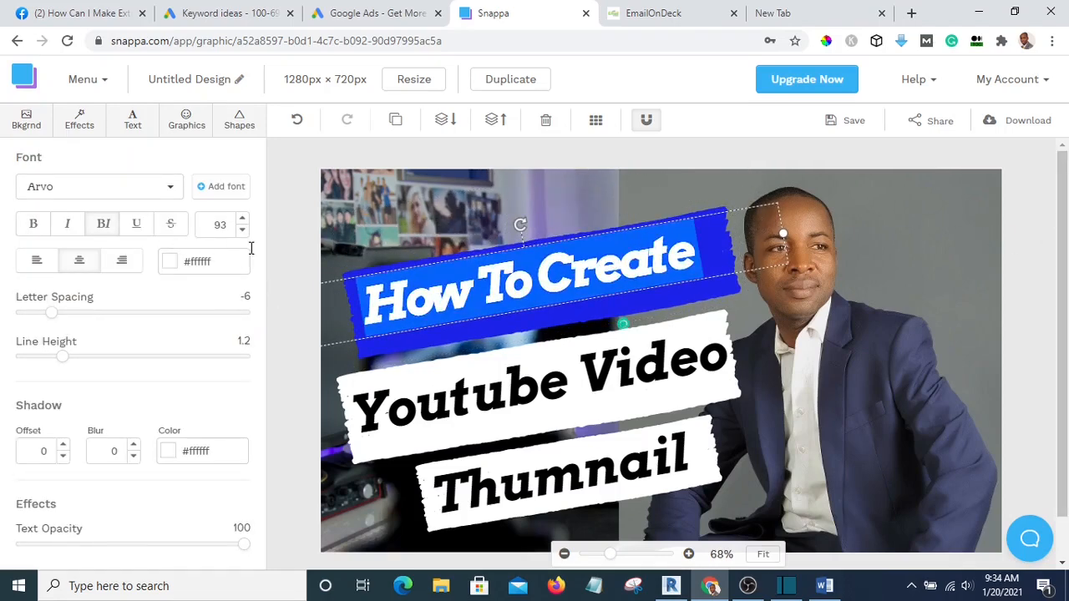
Loosen the 'How To Create' letter spacing to -2 and centre it on the blue banner
click(57, 314)
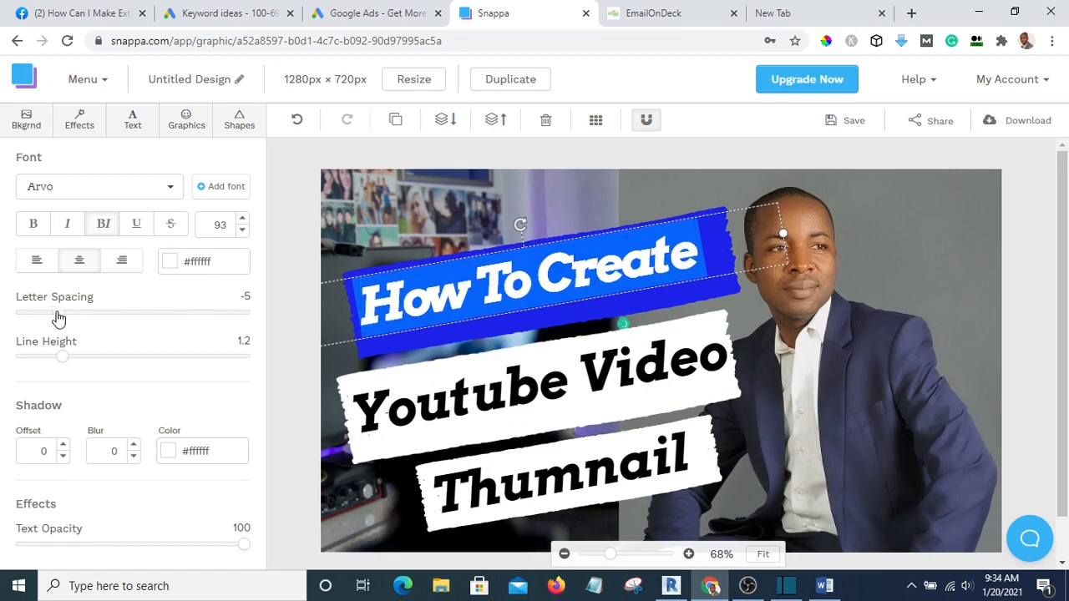
drag(58, 315, 83, 313)
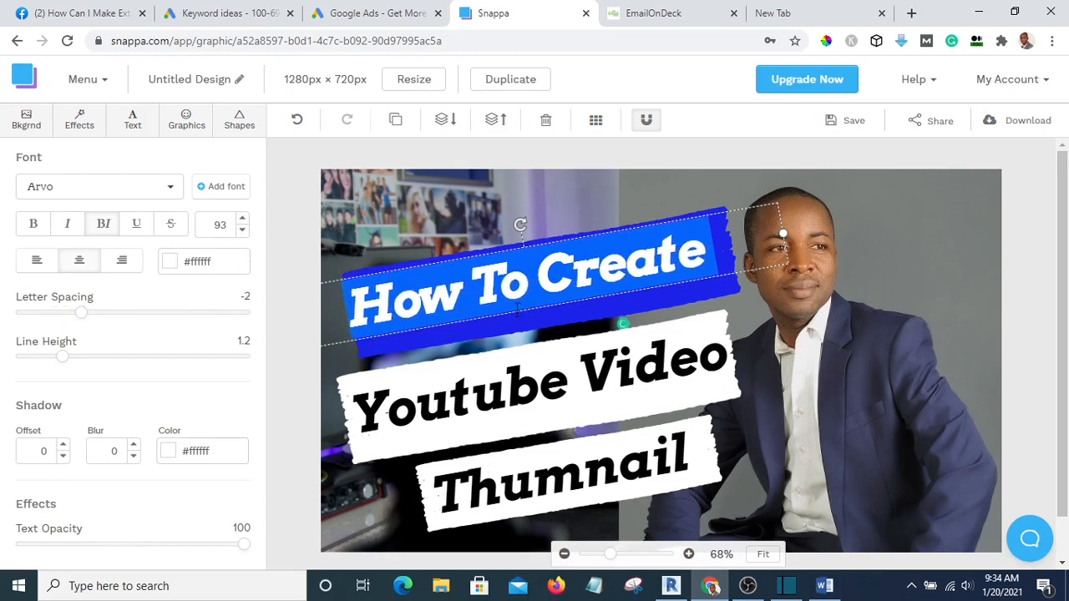
click(946, 331)
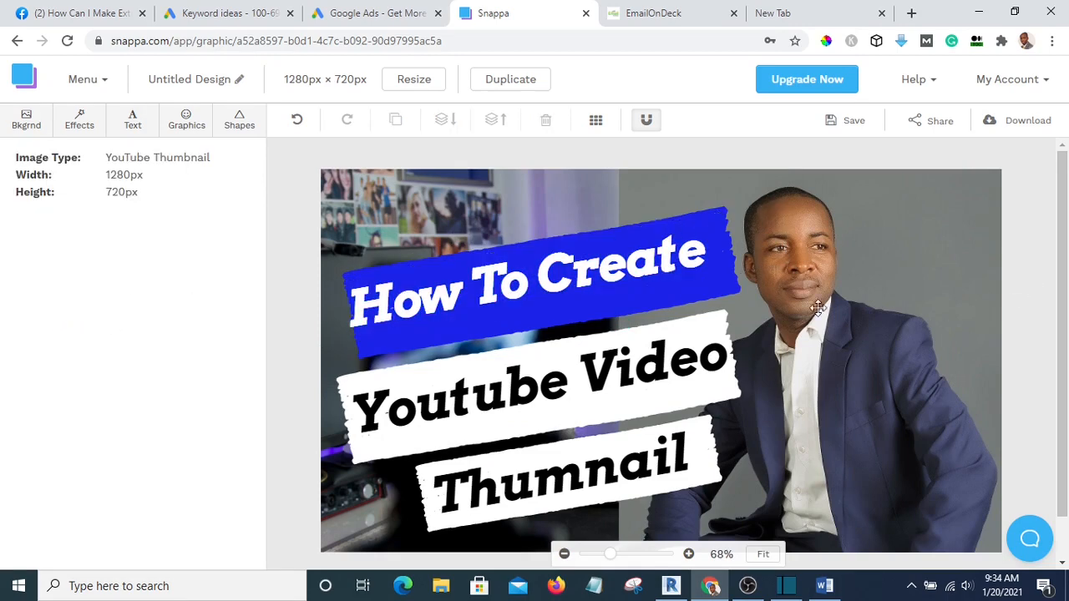
drag(572, 266, 596, 268)
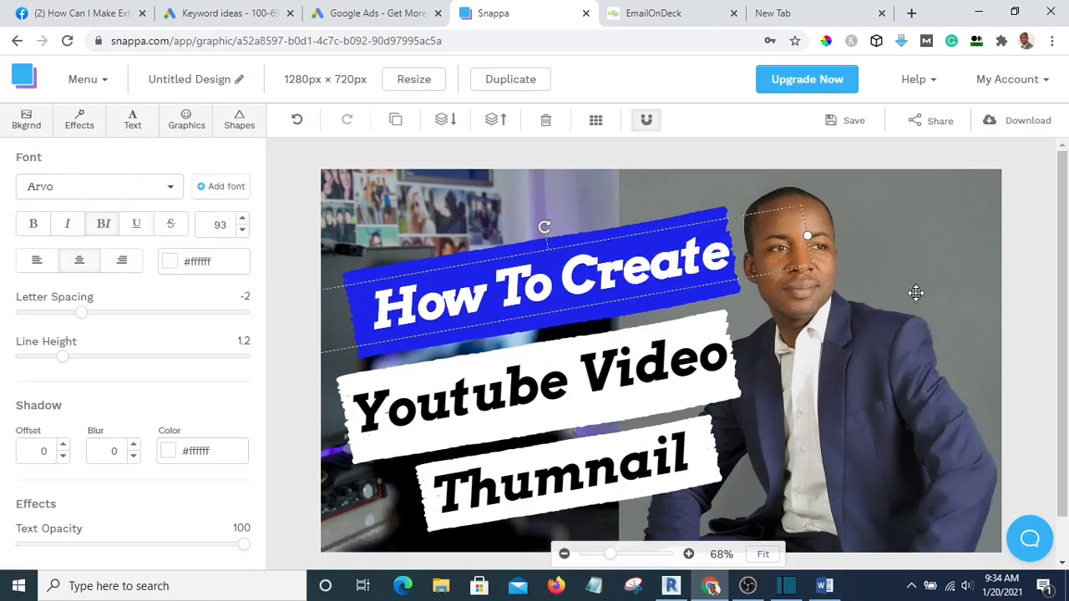
click(1019, 296)
scroll(838, 389, down, 1)
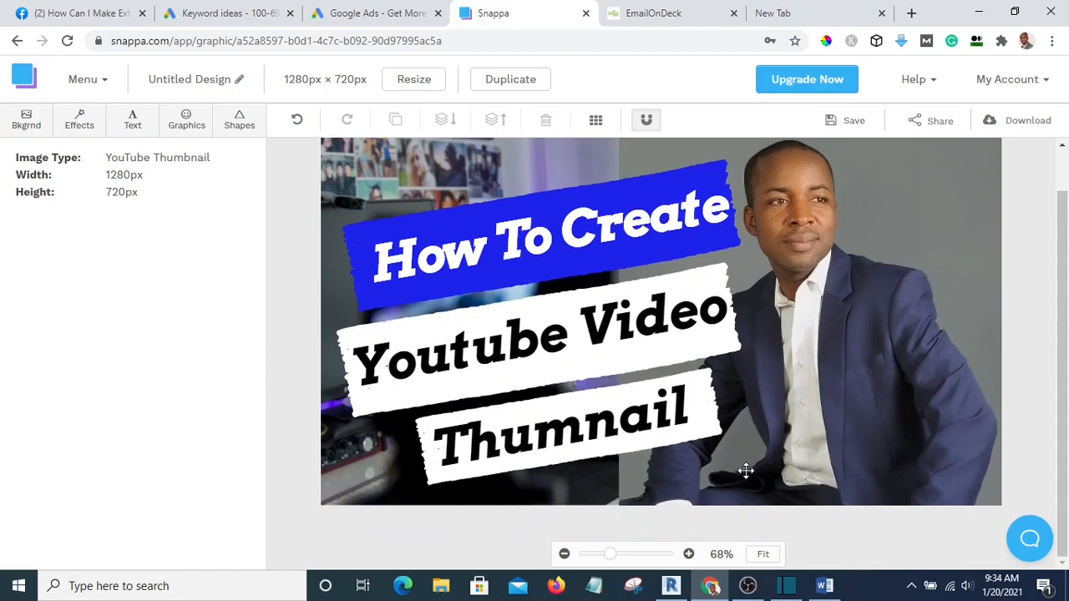
Correct 'Thumnail' to 'Thumbnail' by inserting the missing b
scroll(635, 405, up, 1)
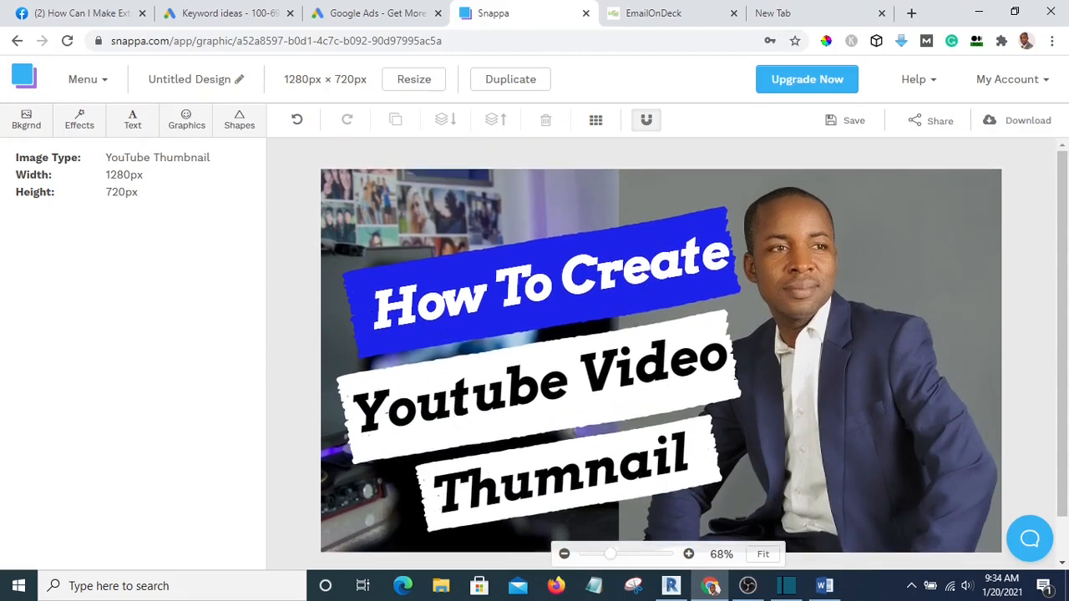
click(582, 475)
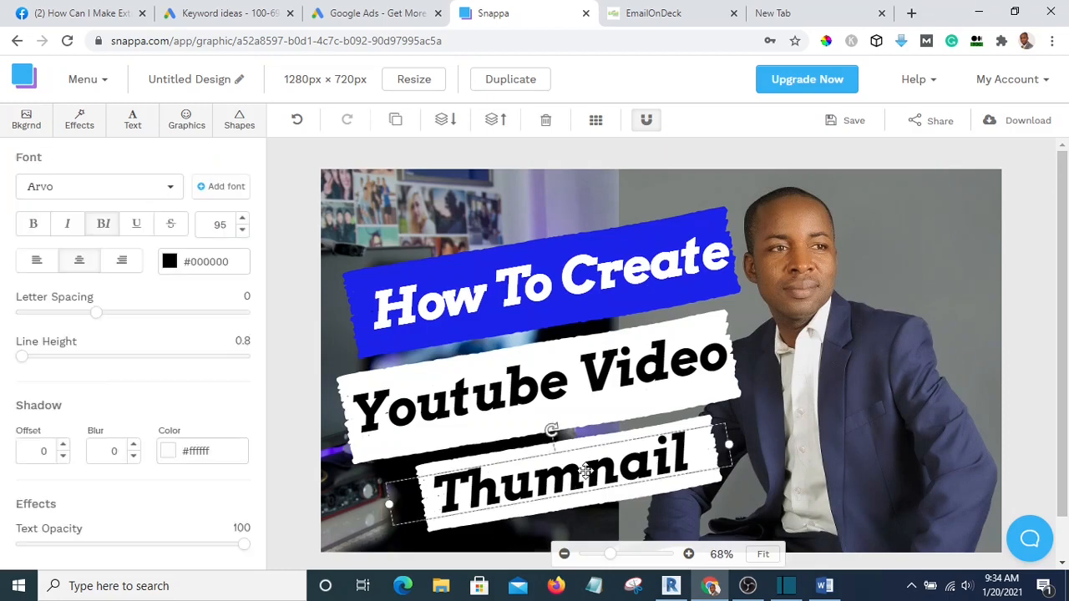
double_click(584, 475)
click(582, 469)
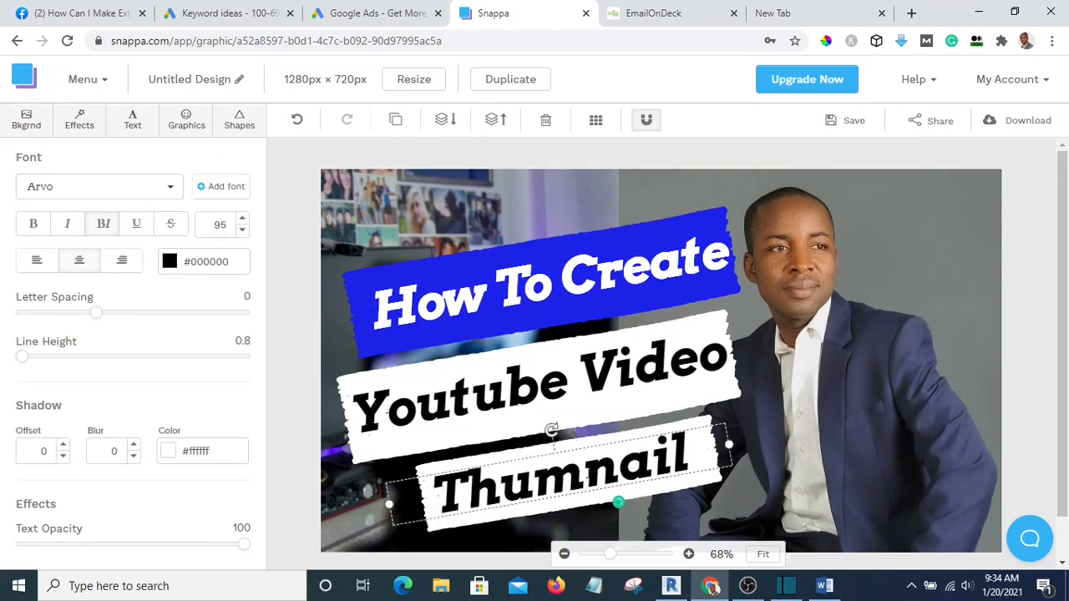
text(b)
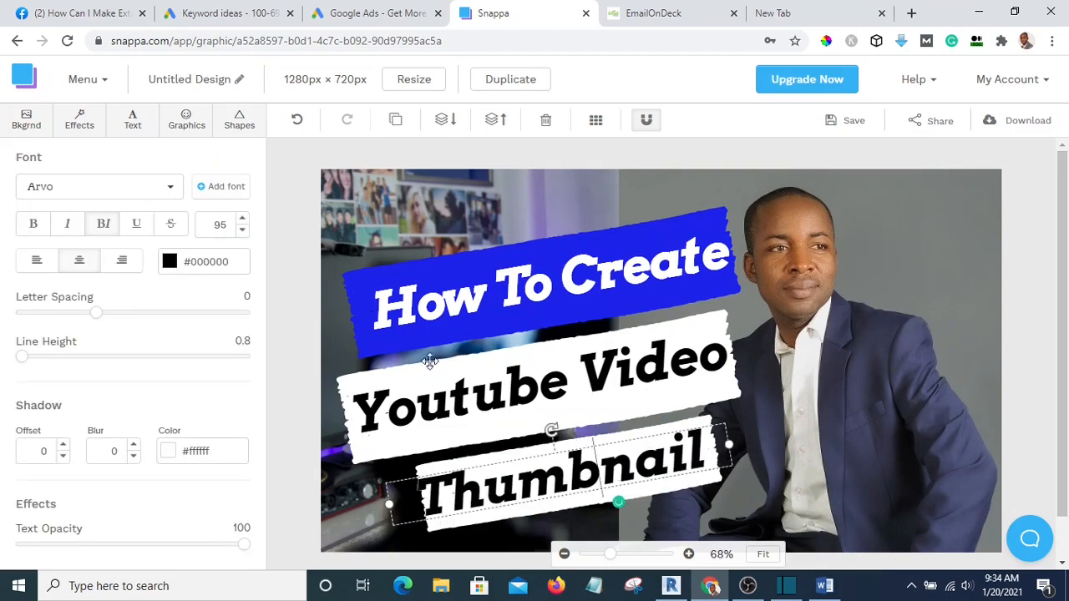
Reduce the 'Thumbnail' font size from 95 to 87 to fit its white banner
click(242, 231)
click(242, 230)
click(242, 230)
click(241, 231)
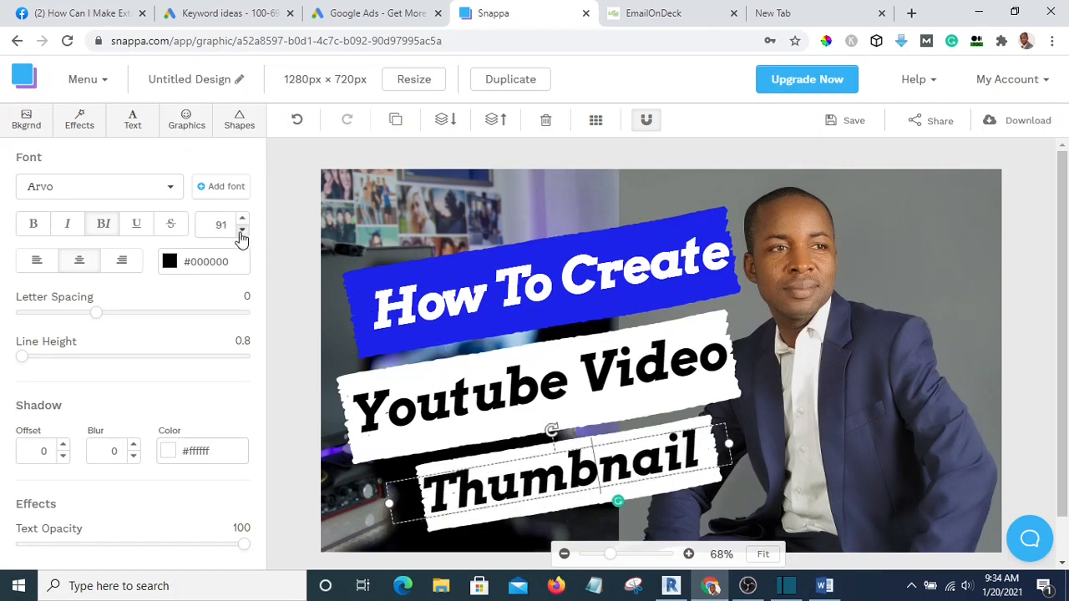
click(242, 231)
click(241, 230)
click(241, 231)
click(241, 231)
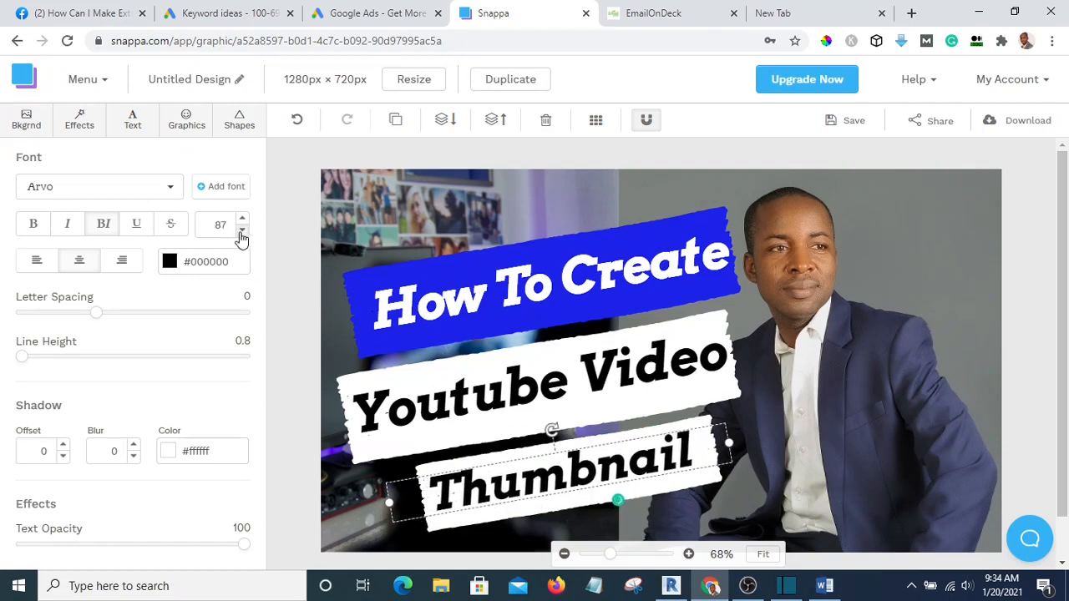
click(1035, 375)
click(583, 469)
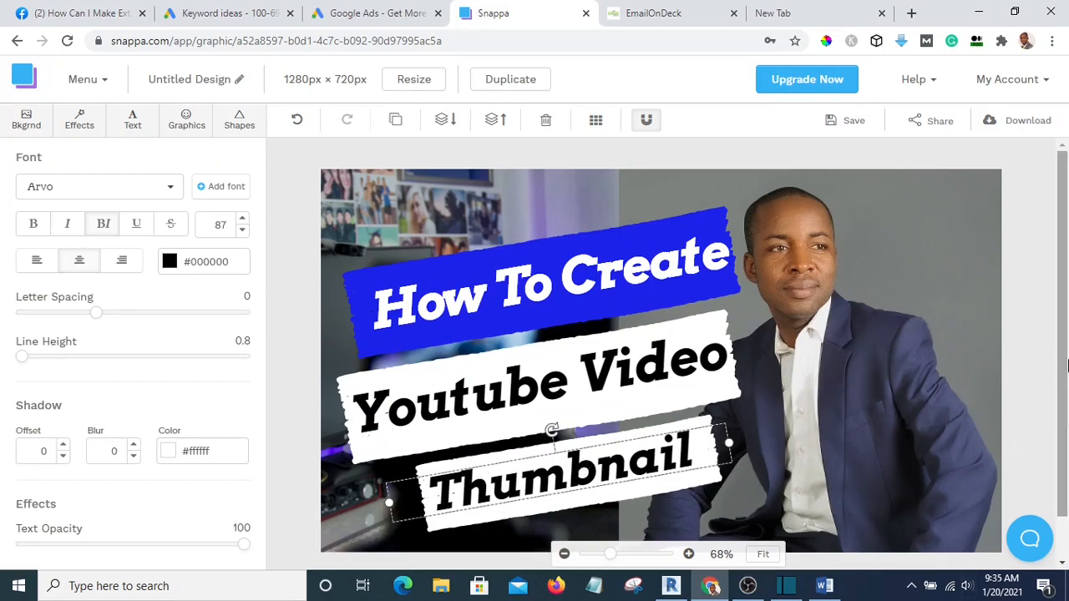
scroll(1031, 349, down, 1)
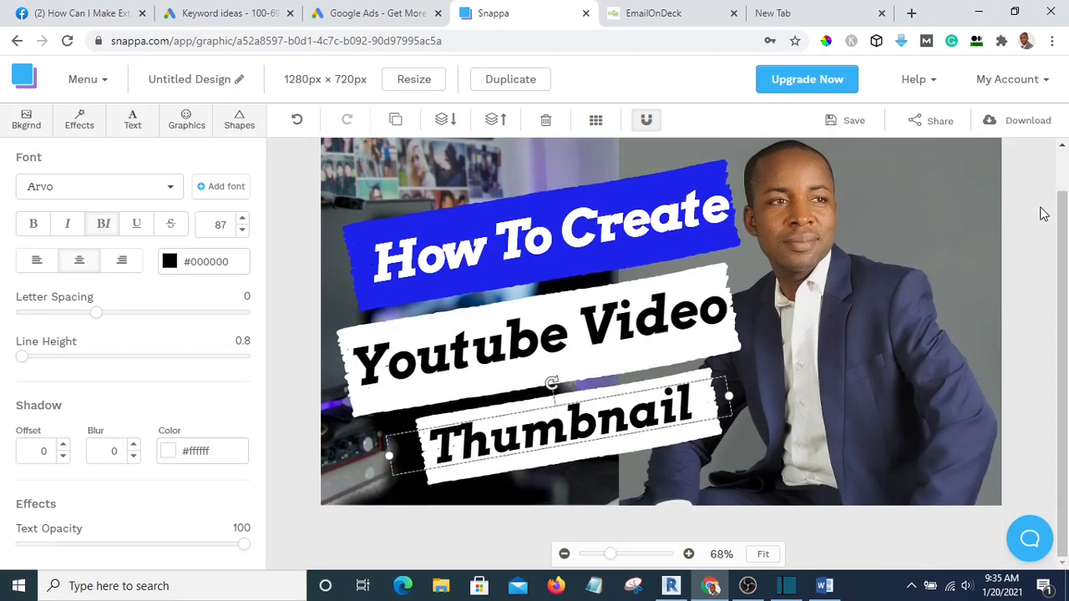
scroll(1043, 214, up, 1)
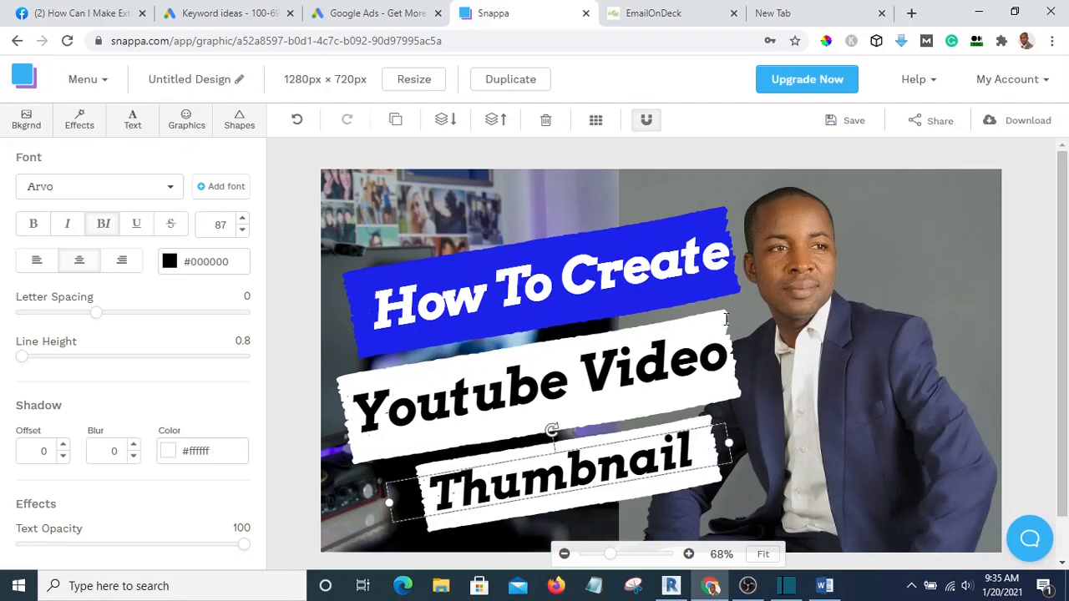
Download the design as a web-optimized JPG and open Untitled Design (5).jpg
click(1026, 126)
click(978, 155)
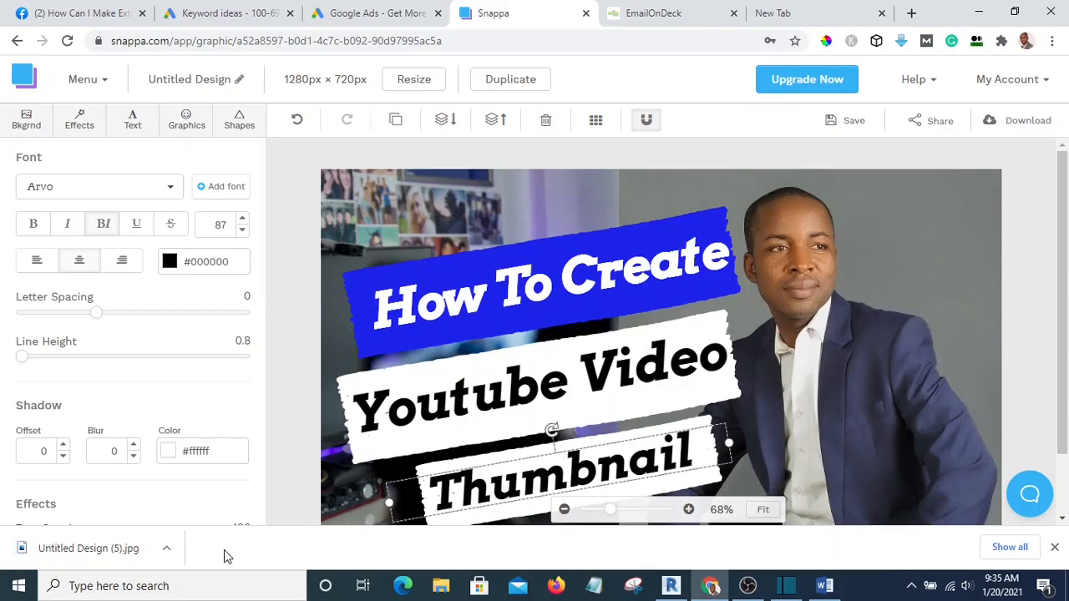
click(111, 543)
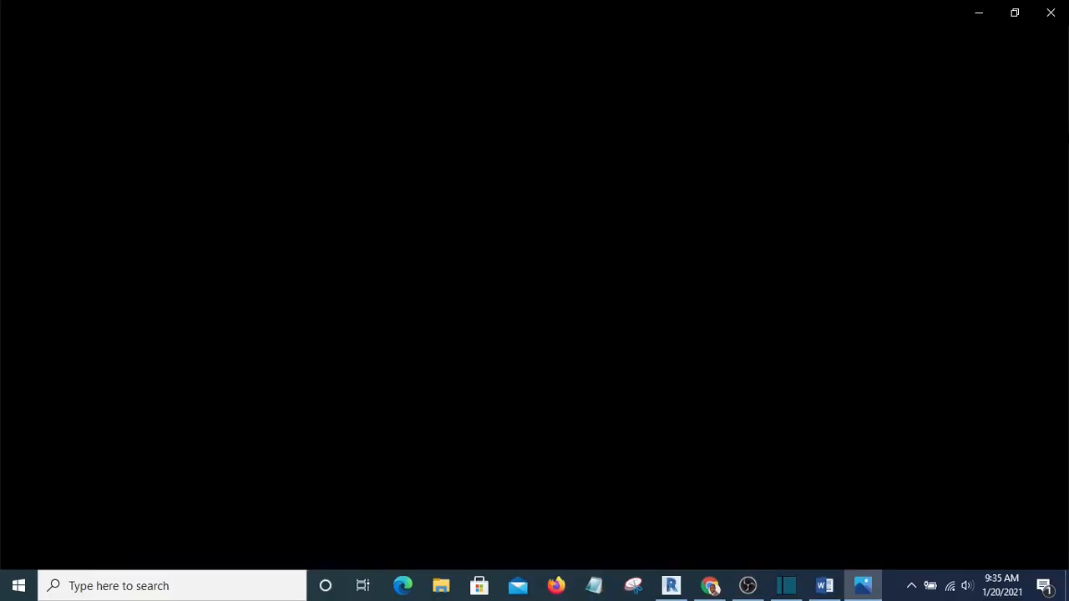
Reopen Untitled Design (5).jpg in Photos, close it, and nudge the 'Thumbnail' text slightly
click(1050, 13)
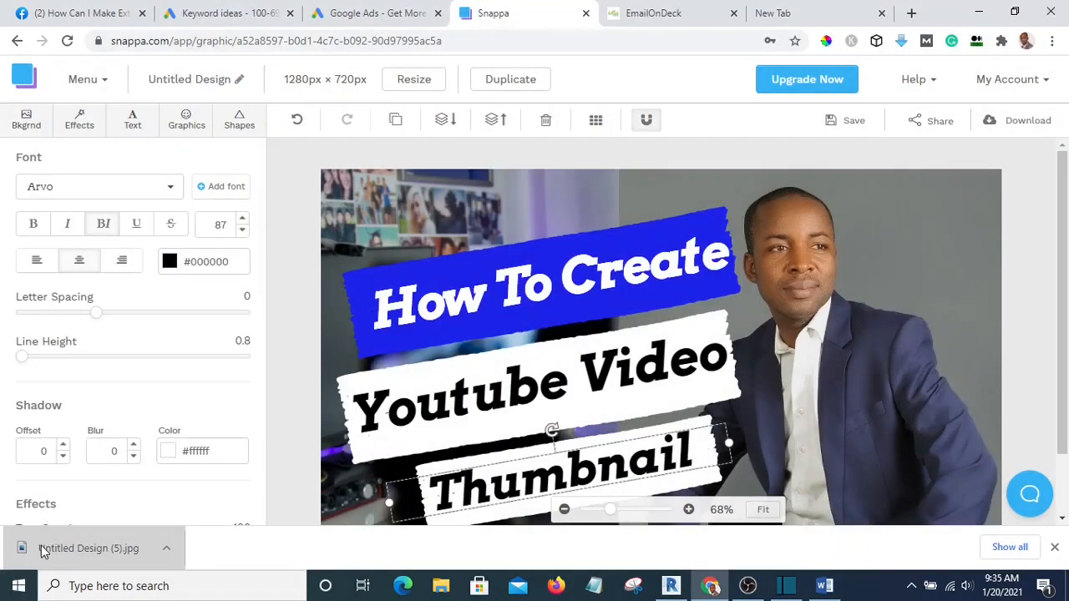
right_click(41, 549)
click(83, 456)
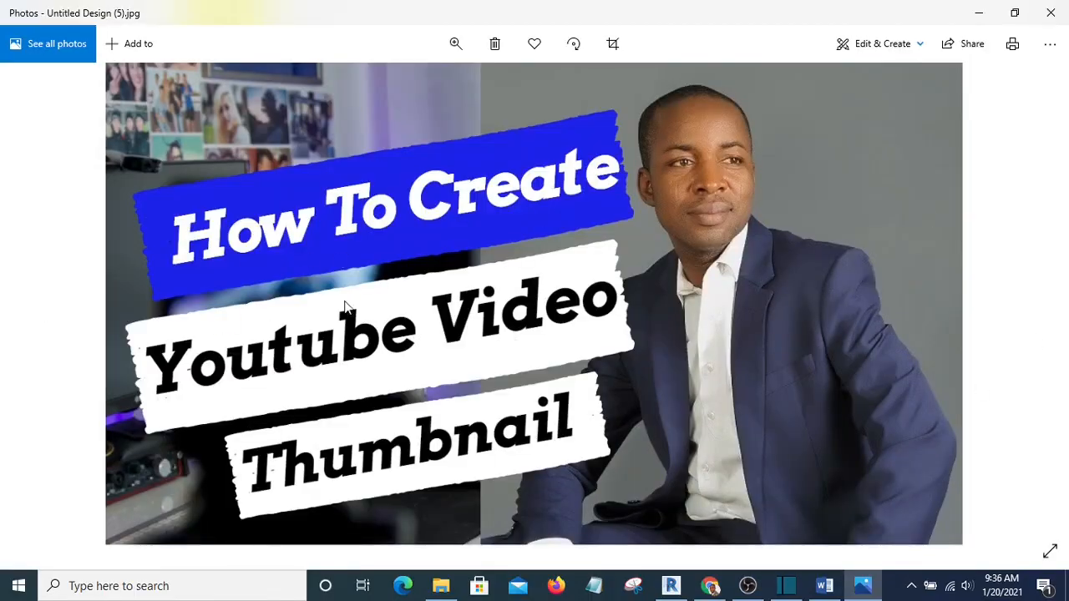
click(1050, 12)
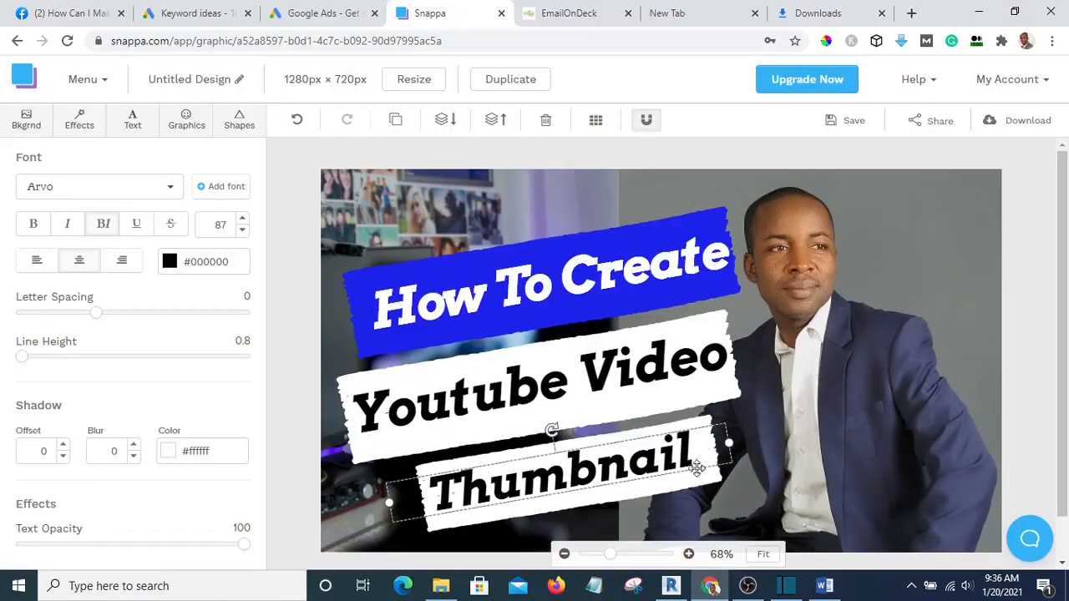
drag(672, 450, 675, 451)
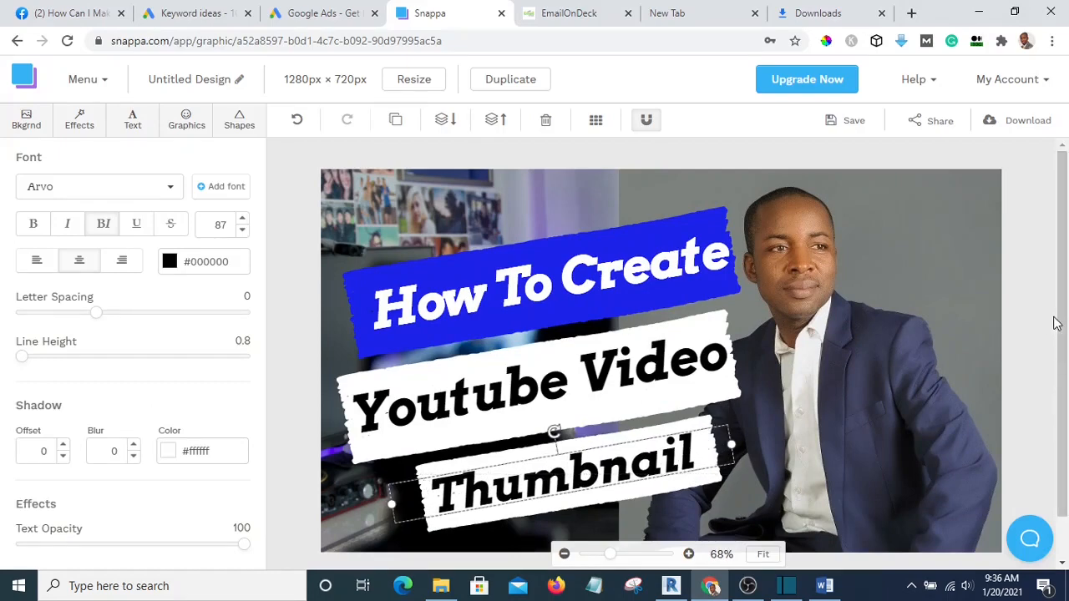